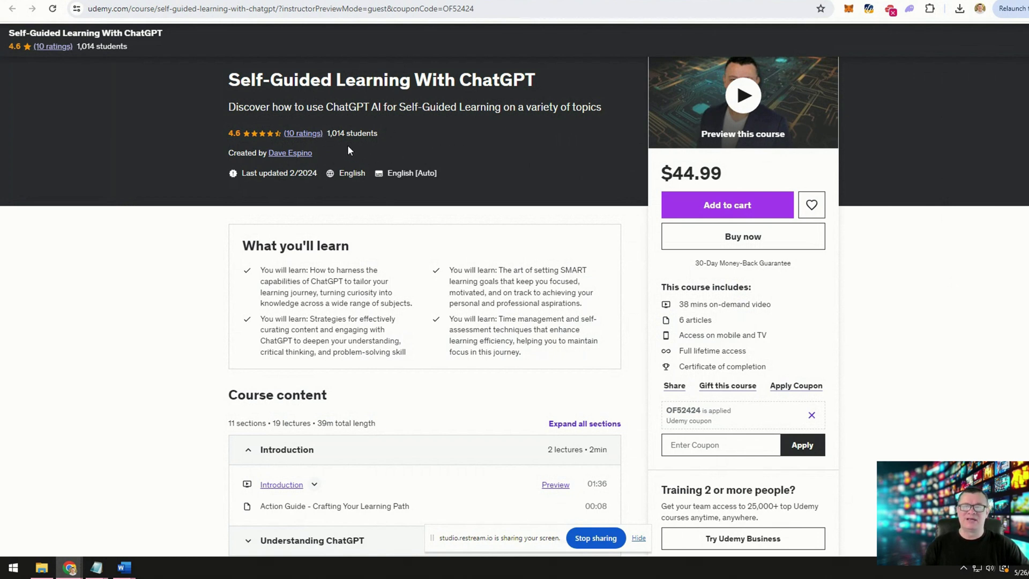
Bring up the ChatGPT chat holding the 90-minute outline for 'Self-Guided Learning With ChatGPT'.
{"action": "key", "text": "ctrl+Tab"}
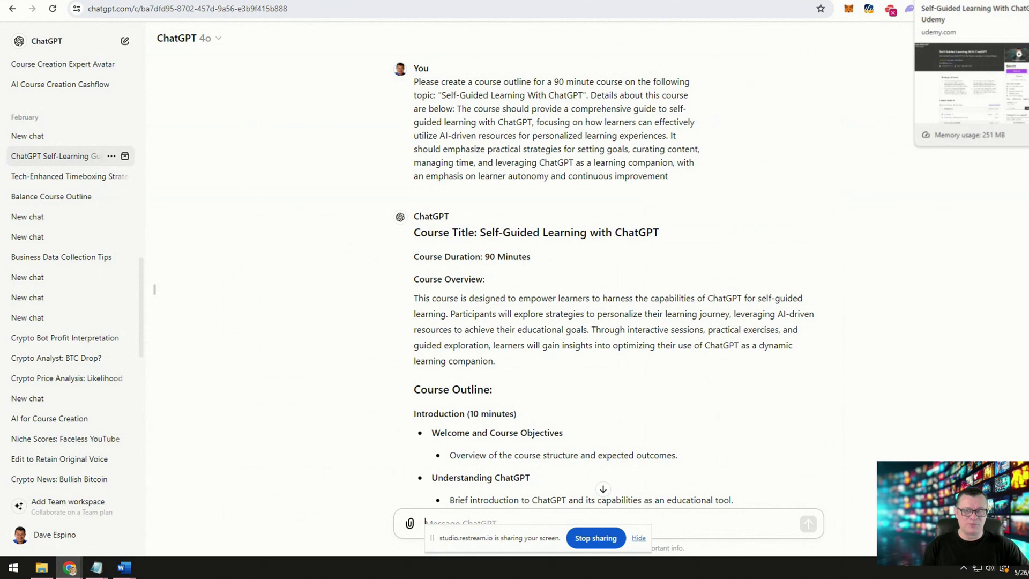
{"action": "left_click", "coordinate": [935, 3]}
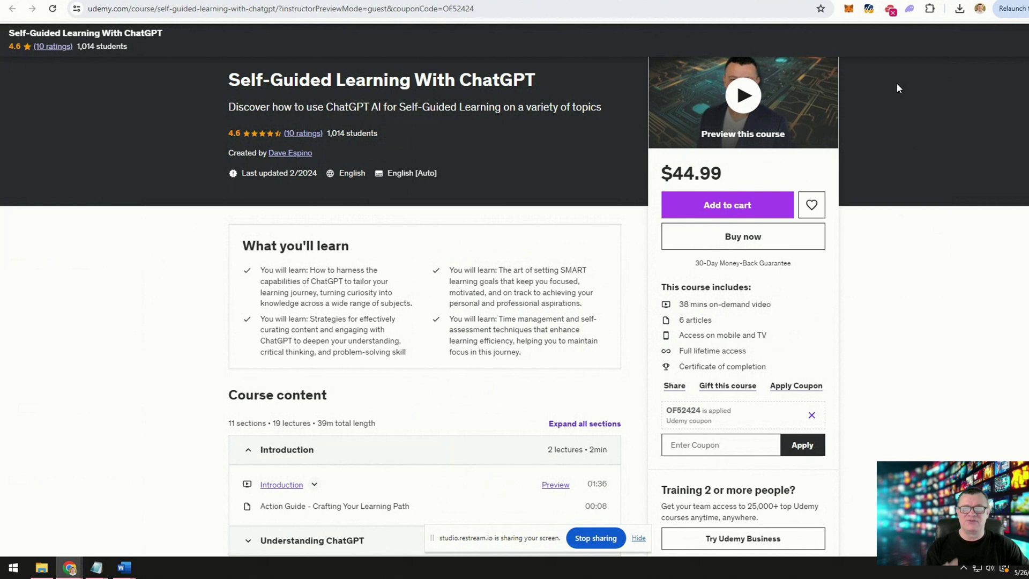
{"action": "key", "text": "ctrl+Tab"}
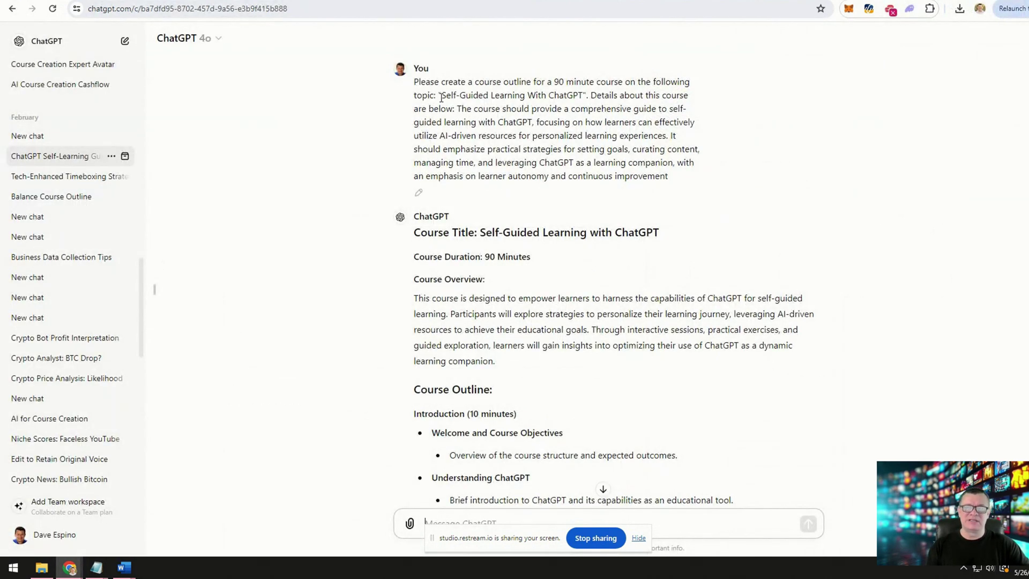
{"action": "left_click_drag", "start_coordinate": [438, 96], "coordinate": [587, 92]}
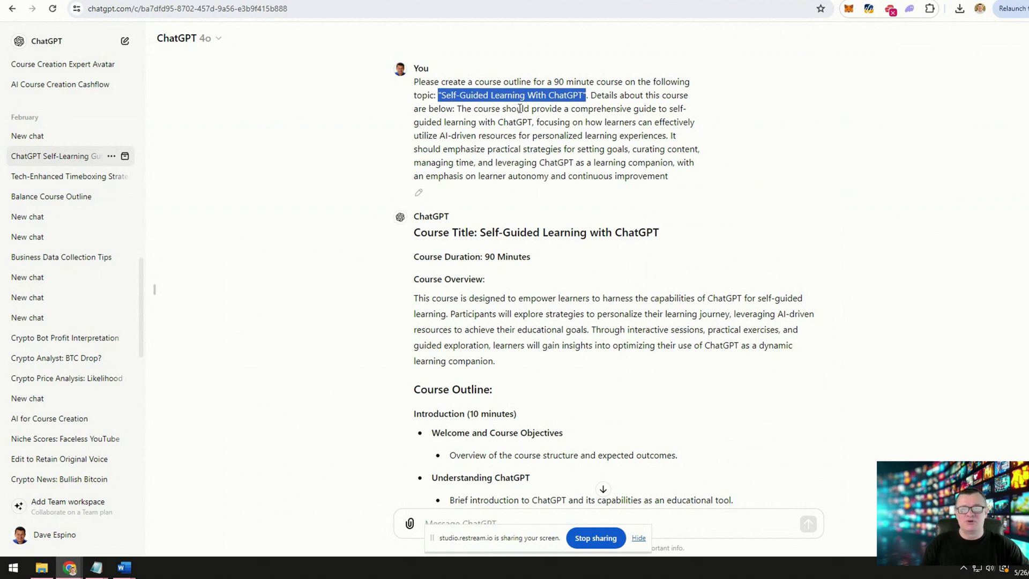
{"action": "left_click_drag", "start_coordinate": [457, 108], "coordinate": [732, 174]}
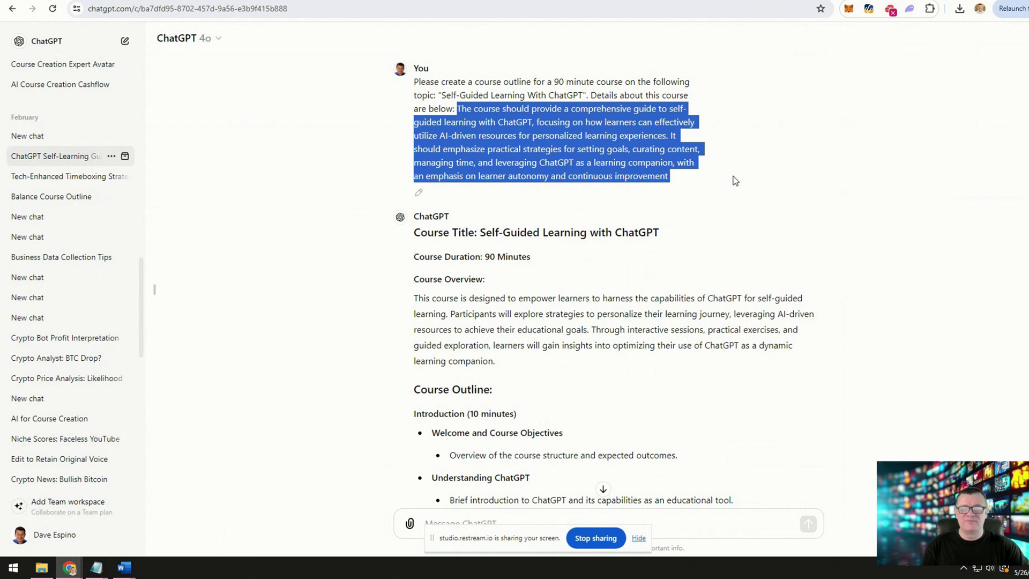
{"action": "left_click", "coordinate": [349, 255]}
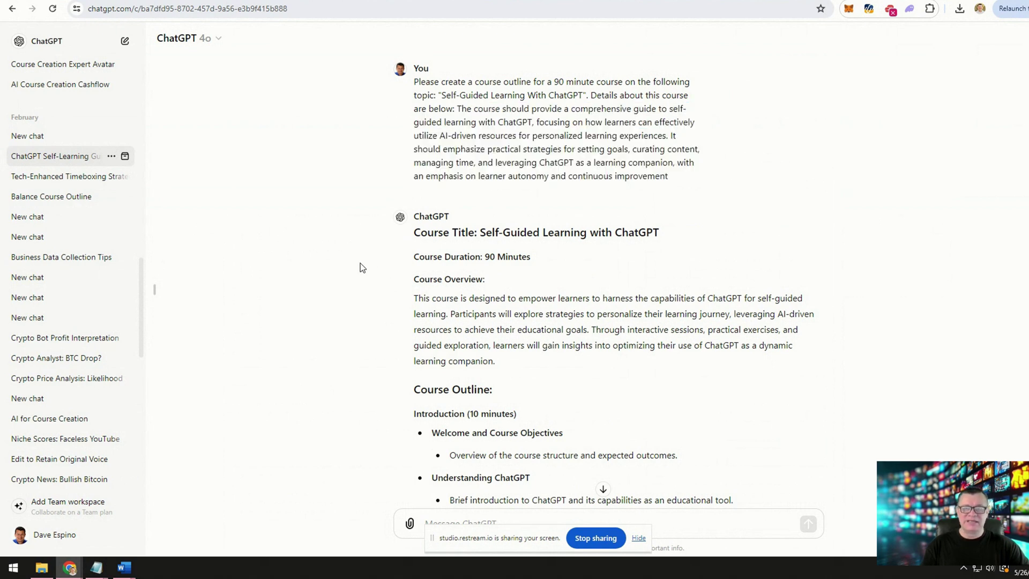
{"action": "scroll", "coordinate": [558, 165], "scroll_direction": "down", "scroll_amount": 4}
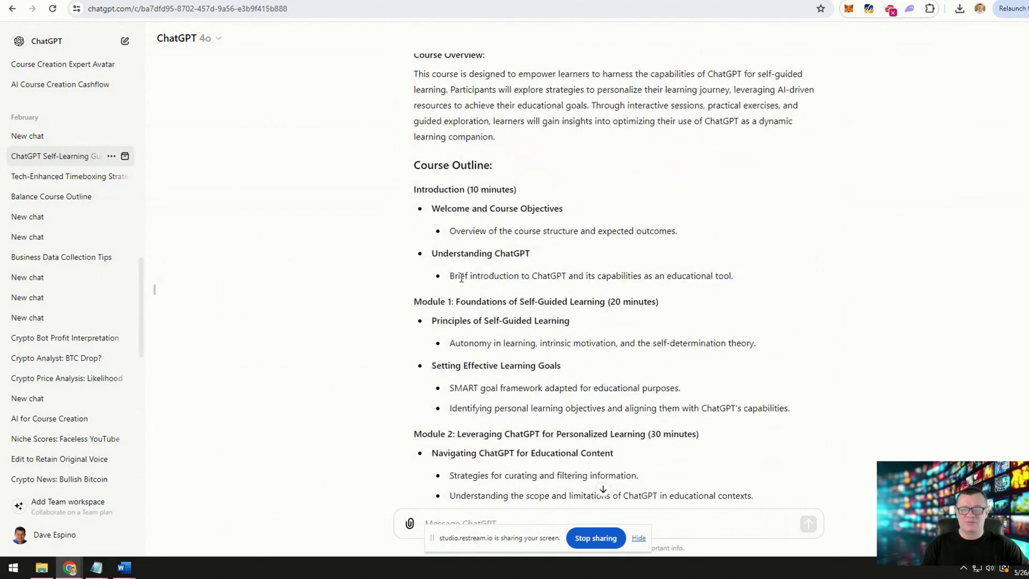
{"action": "scroll", "coordinate": [543, 284], "scroll_direction": "down", "scroll_amount": 3}
{"action": "scroll", "coordinate": [455, 268], "scroll_direction": "down", "scroll_amount": 4}
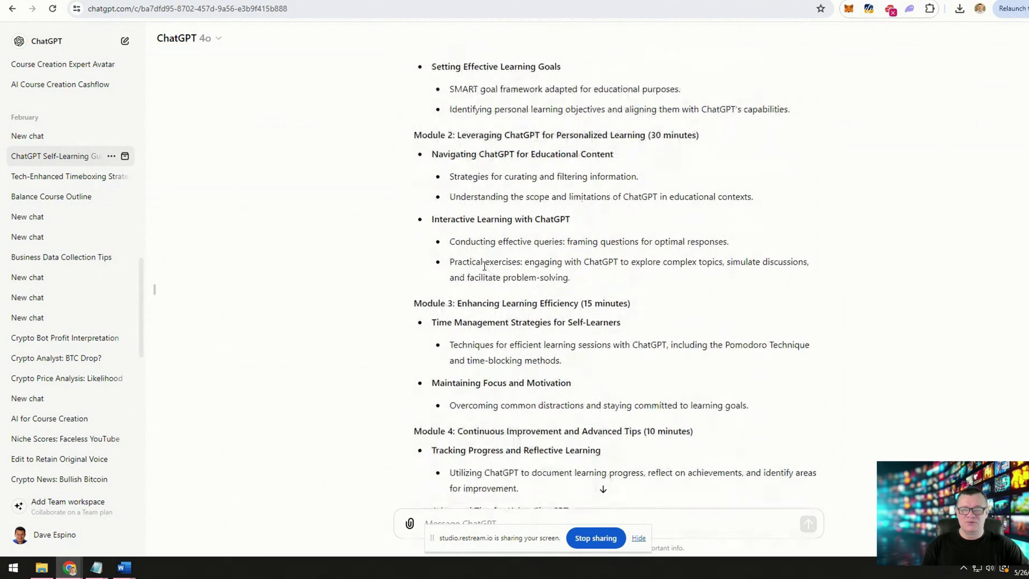
{"action": "scroll", "coordinate": [464, 295], "scroll_direction": "down", "scroll_amount": 8}
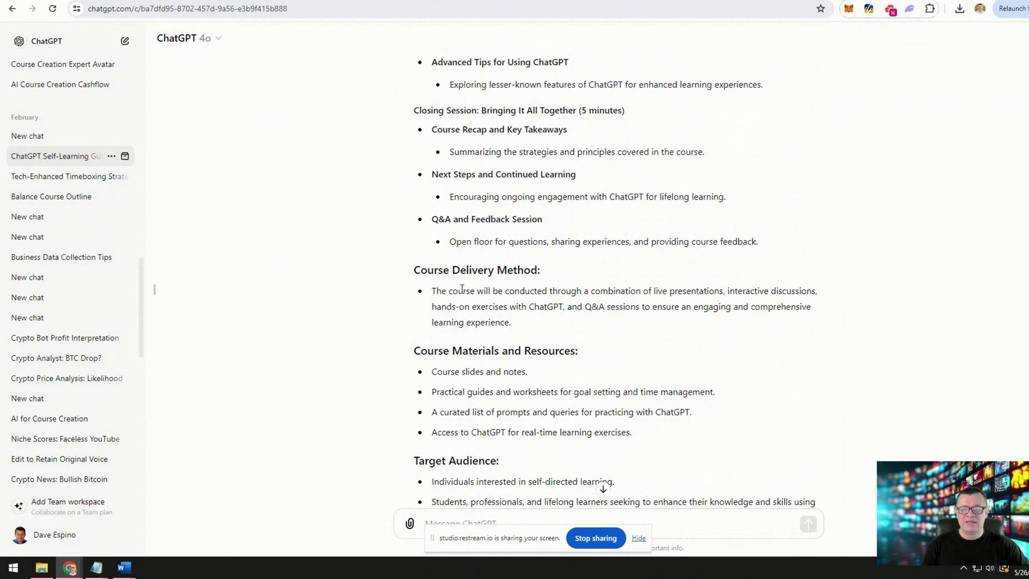
{"action": "scroll", "coordinate": [388, 282], "scroll_direction": "down", "scroll_amount": 2}
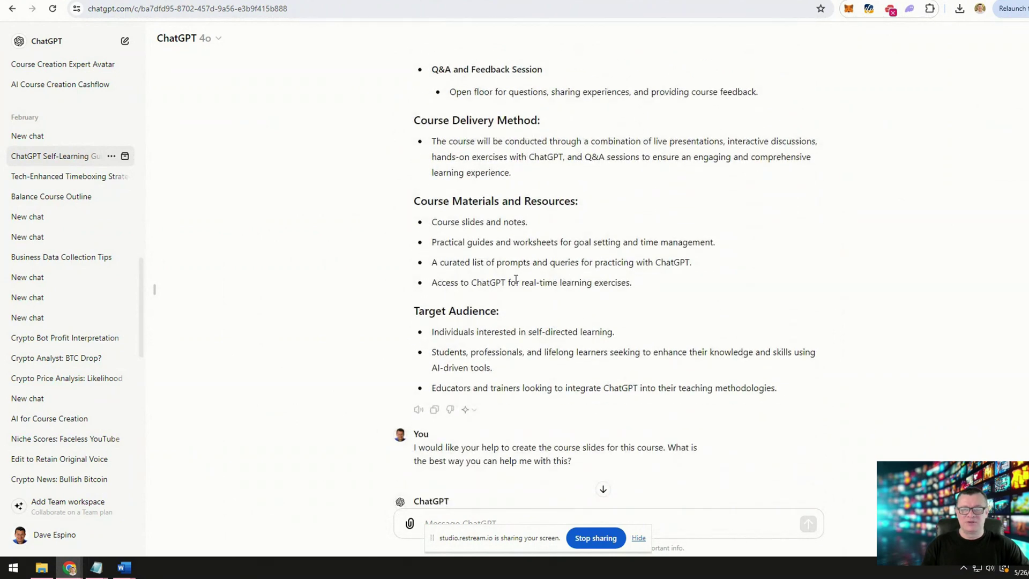
{"action": "scroll", "coordinate": [394, 290], "scroll_direction": "down", "scroll_amount": 3}
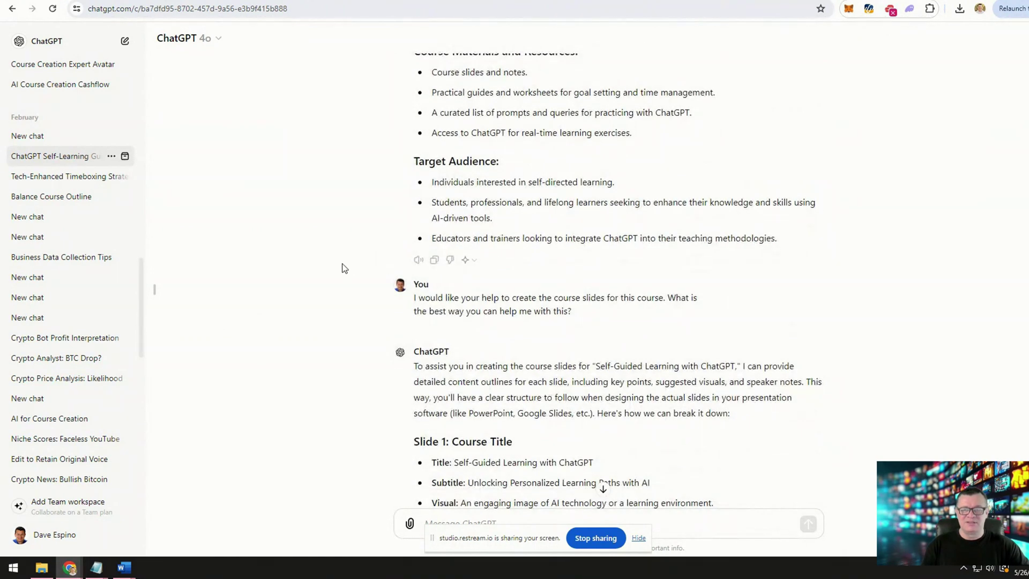
{"action": "scroll", "coordinate": [344, 268], "scroll_direction": "down", "scroll_amount": 2}
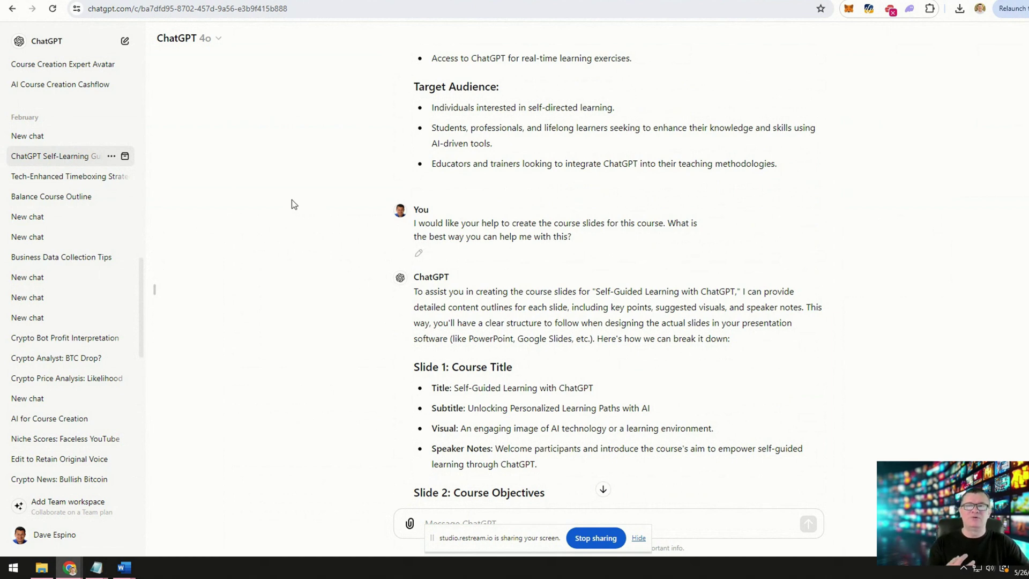
{"action": "mouse_move", "coordinate": [292, 186]}
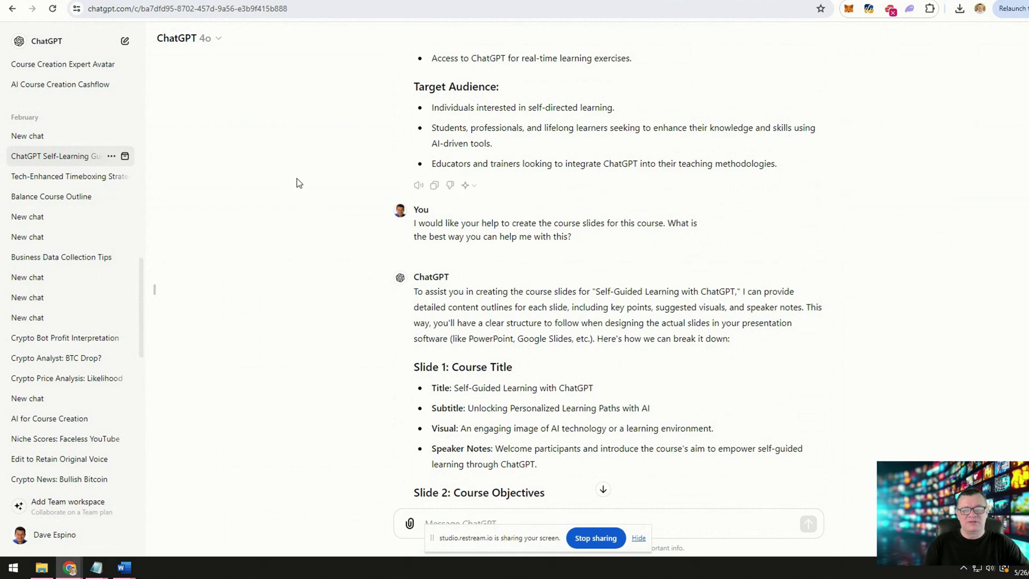
{"action": "scroll", "coordinate": [299, 179], "scroll_direction": "down", "scroll_amount": 1}
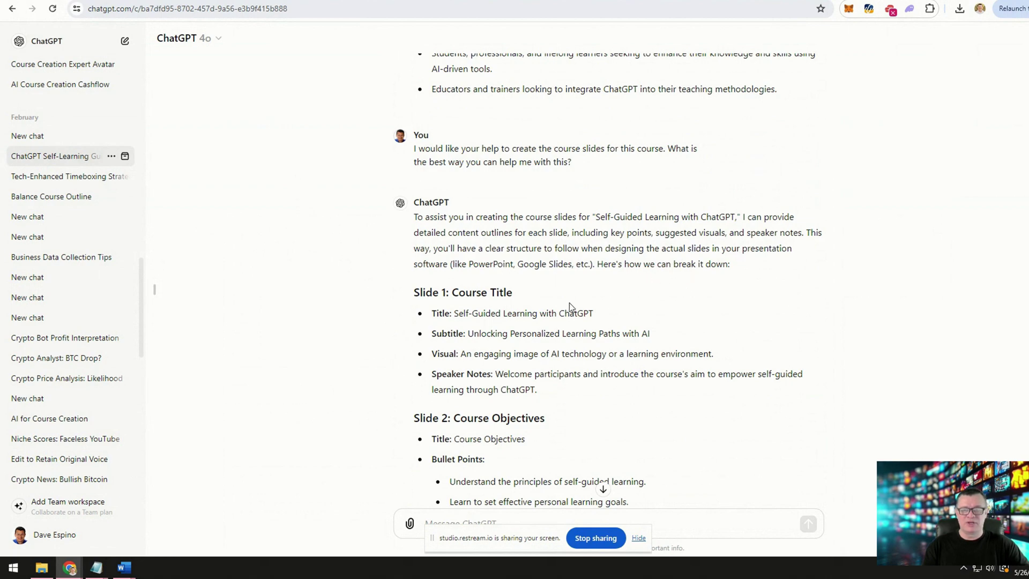
{"action": "scroll", "coordinate": [354, 268], "scroll_direction": "down", "scroll_amount": 3}
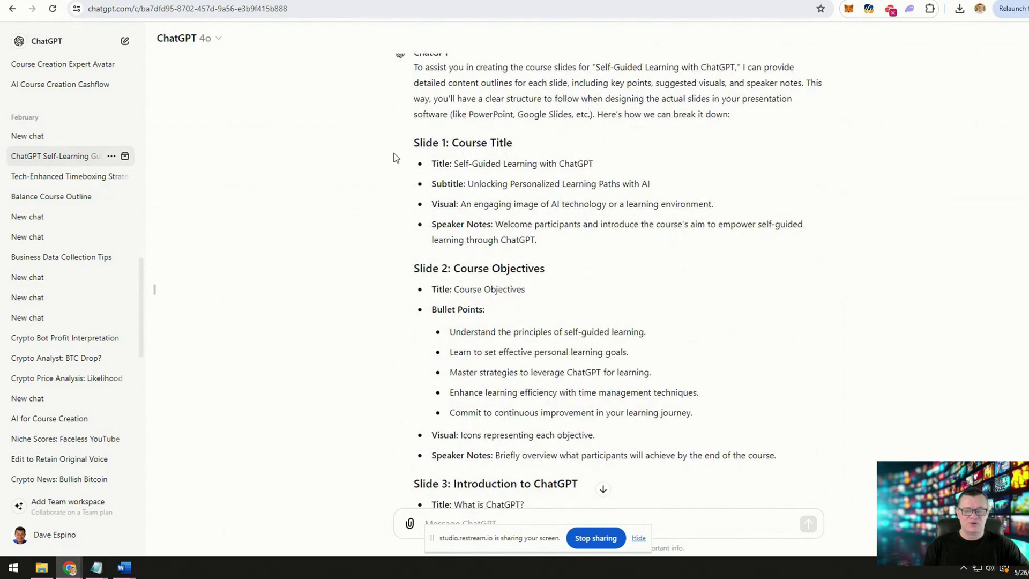
{"action": "scroll", "coordinate": [394, 157], "scroll_direction": "down", "scroll_amount": 15}
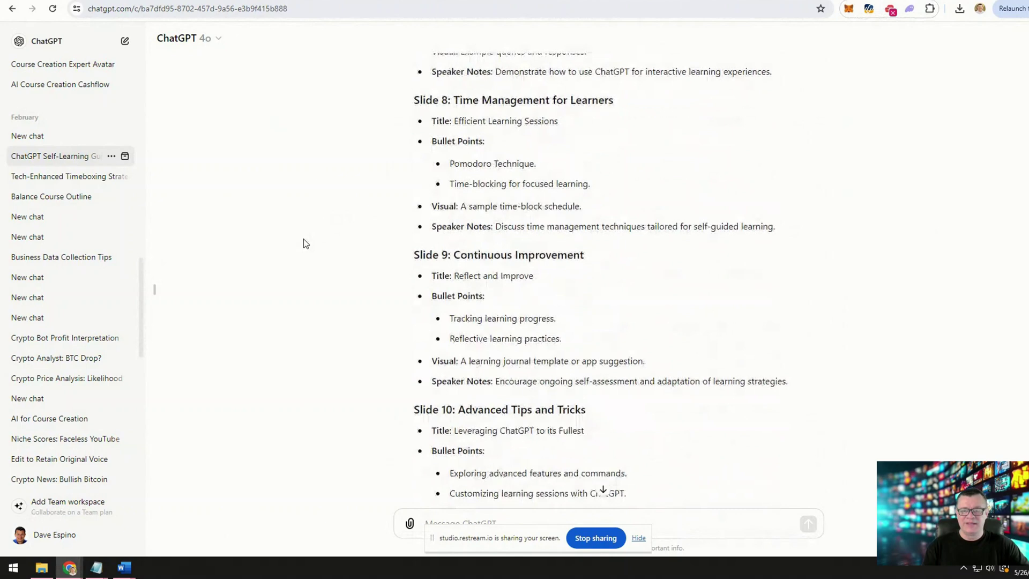
{"action": "scroll", "coordinate": [303, 239], "scroll_direction": "down", "scroll_amount": 14}
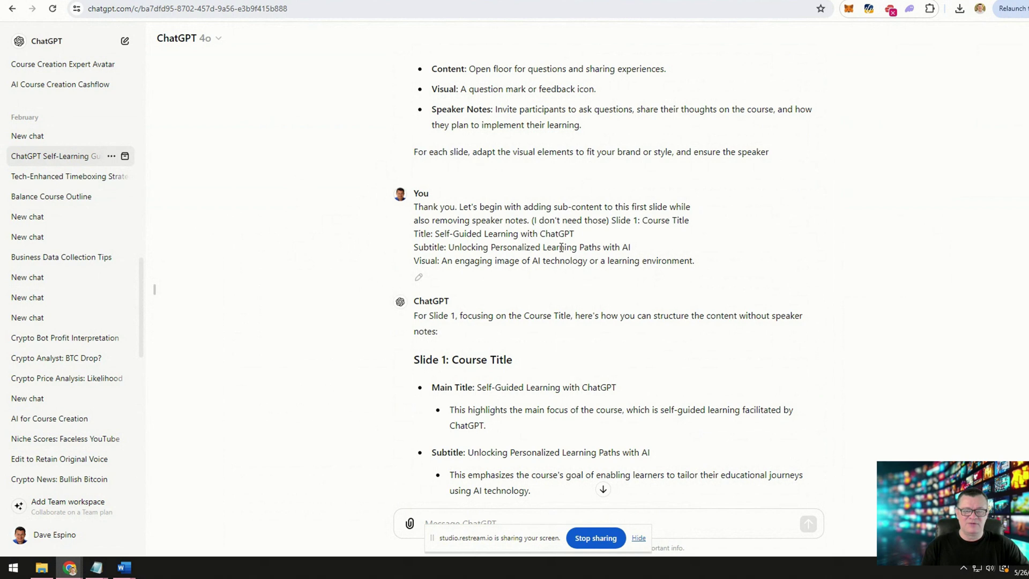
{"action": "scroll", "coordinate": [327, 266], "scroll_direction": "down", "scroll_amount": 3}
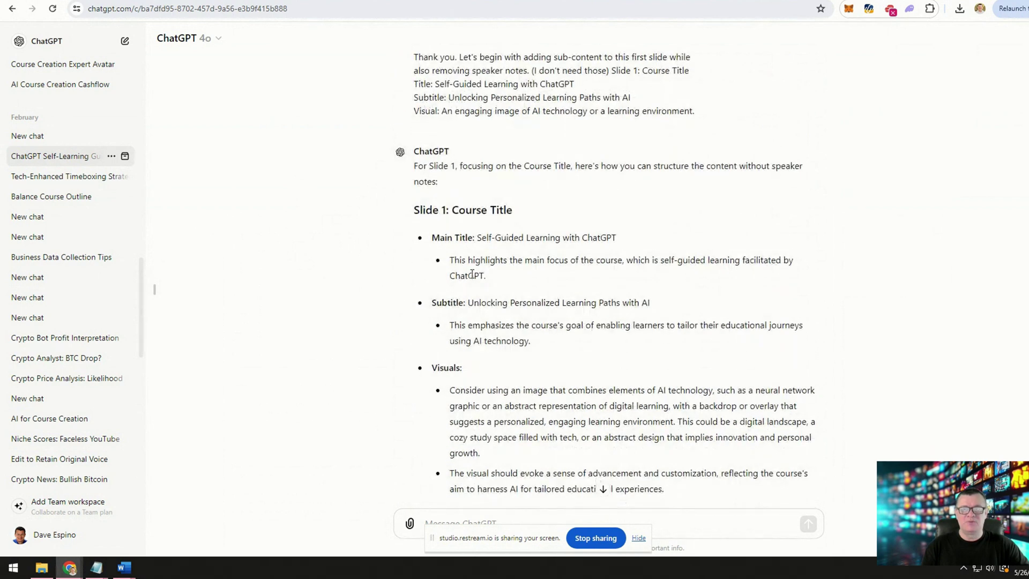
{"action": "scroll", "coordinate": [507, 283], "scroll_direction": "down", "scroll_amount": 3}
{"action": "scroll", "coordinate": [388, 284], "scroll_direction": "down", "scroll_amount": 3}
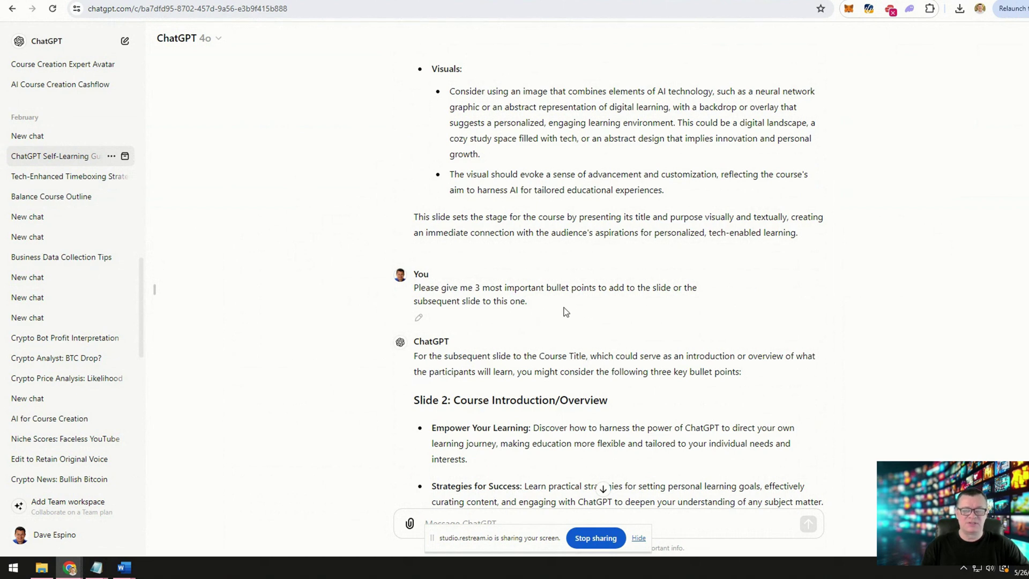
{"action": "scroll", "coordinate": [352, 298], "scroll_direction": "down", "scroll_amount": 4}
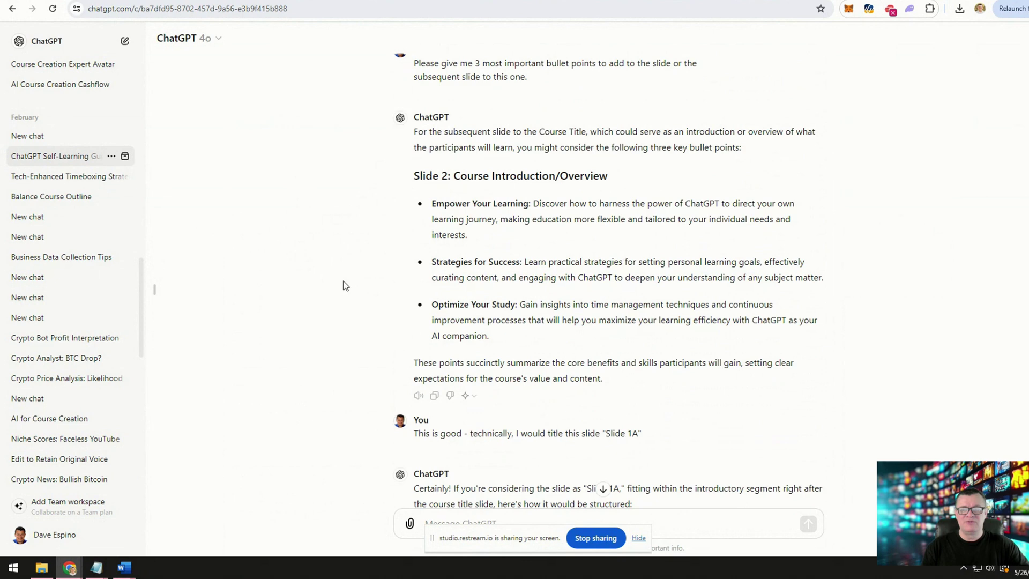
{"action": "left_click_drag", "start_coordinate": [432, 203], "coordinate": [492, 320]}
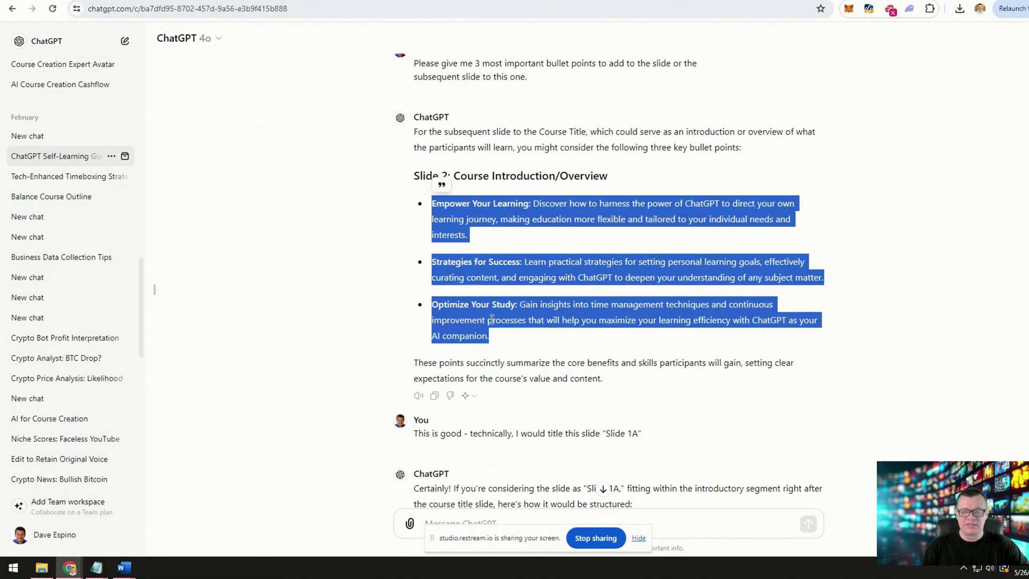
{"action": "left_click", "coordinate": [322, 259]}
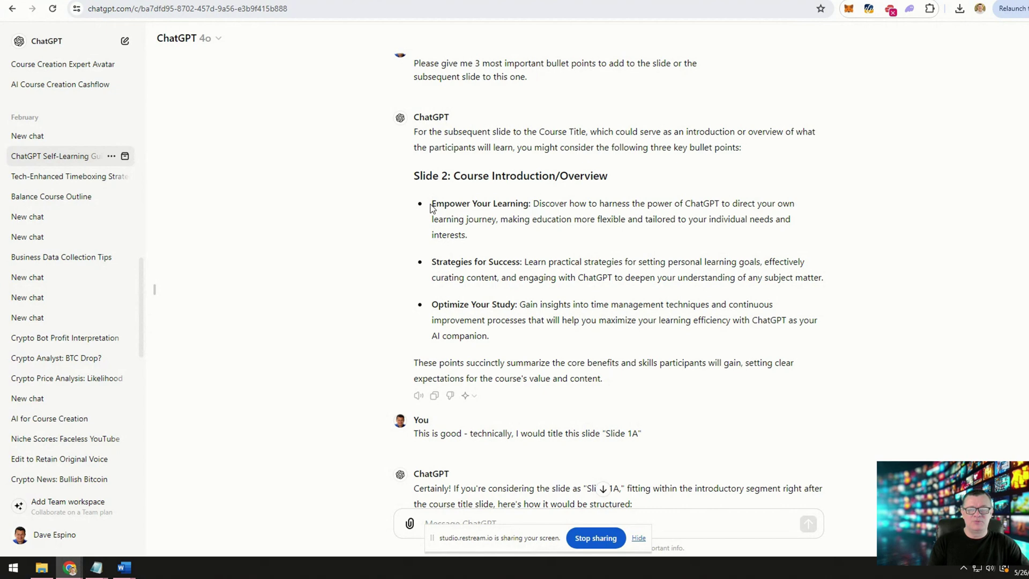
{"action": "left_click_drag", "start_coordinate": [431, 203], "coordinate": [552, 337]}
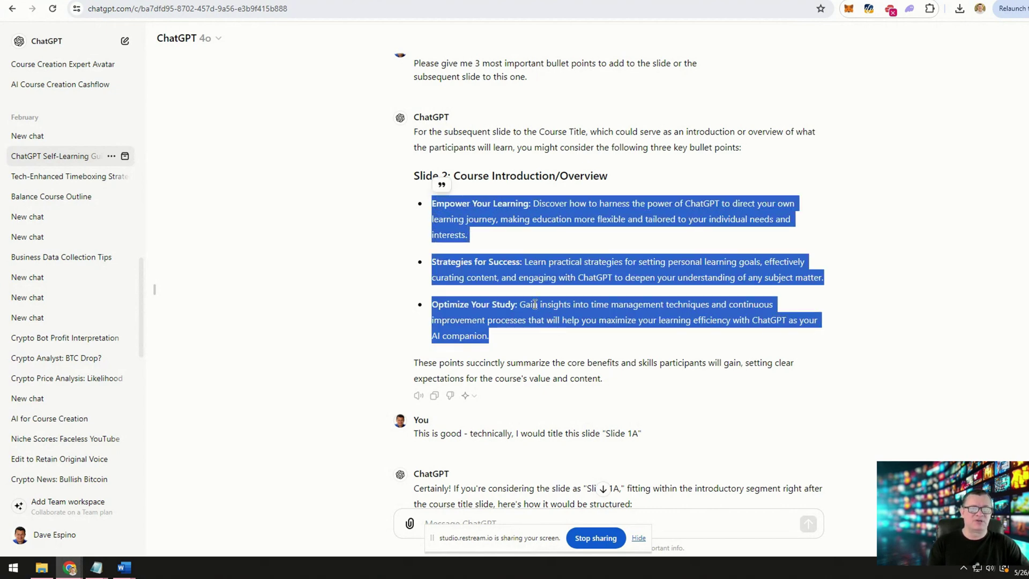
{"action": "left_click", "coordinate": [352, 233]}
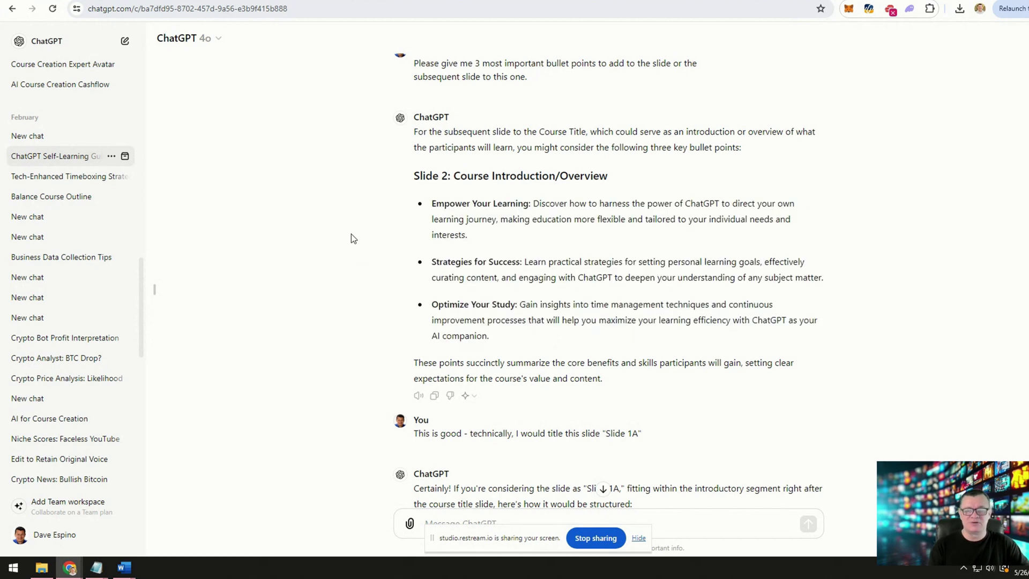
{"action": "scroll", "coordinate": [352, 234], "scroll_direction": "down", "scroll_amount": 1}
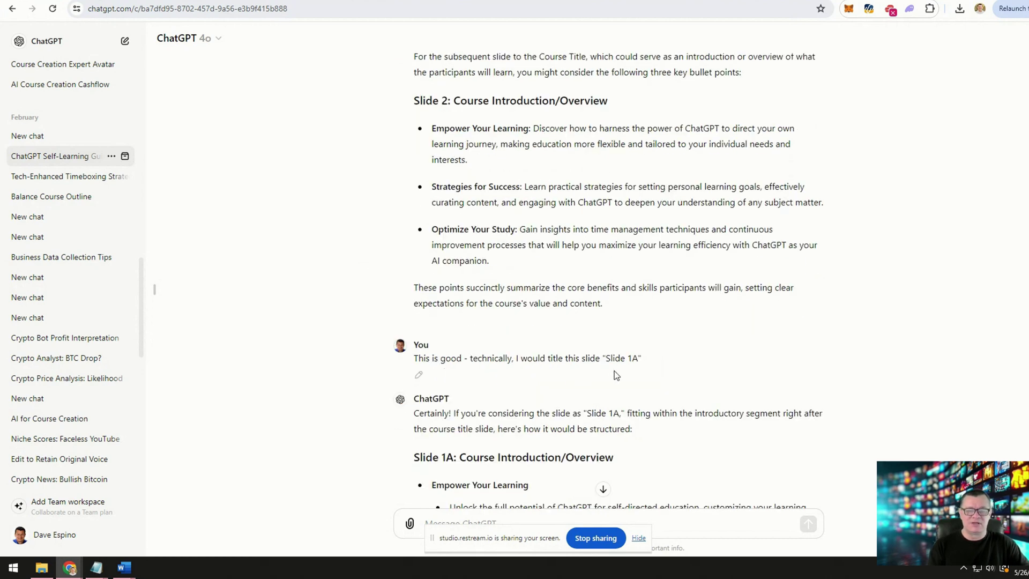
{"action": "scroll", "coordinate": [358, 261], "scroll_direction": "down", "scroll_amount": 3}
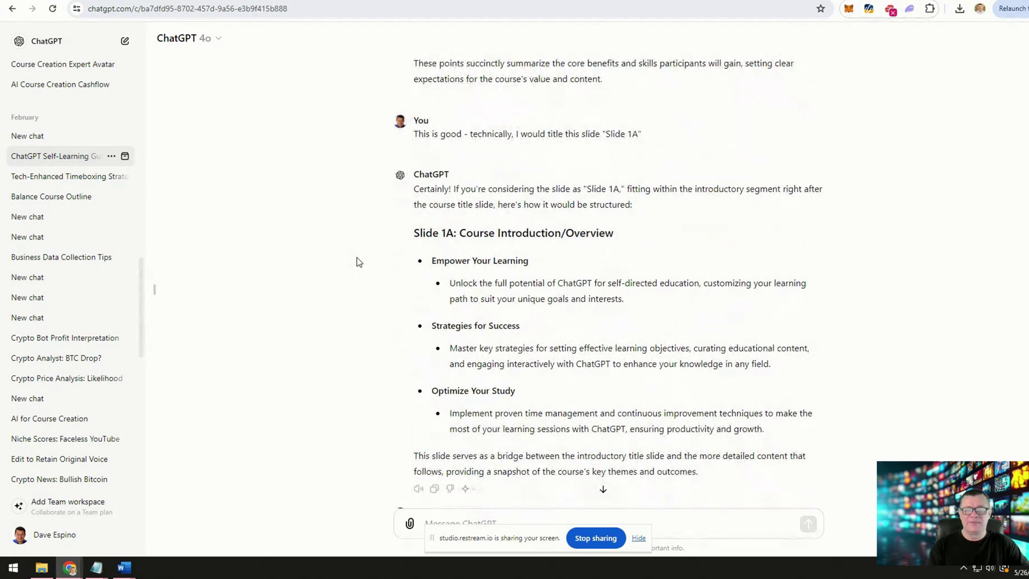
{"action": "scroll", "coordinate": [466, 283], "scroll_direction": "down", "scroll_amount": 2}
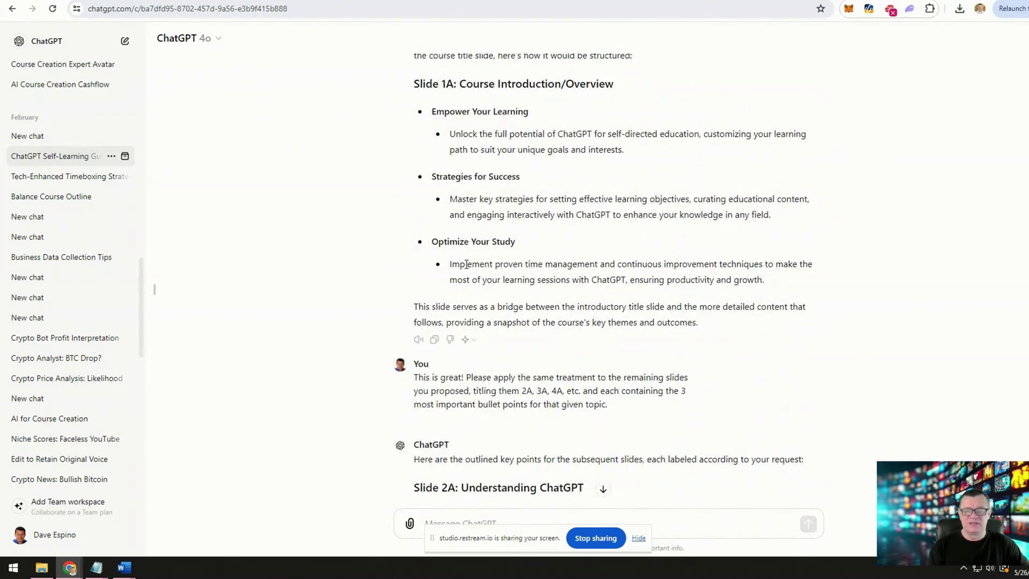
{"action": "scroll", "coordinate": [350, 278], "scroll_direction": "down", "scroll_amount": 2}
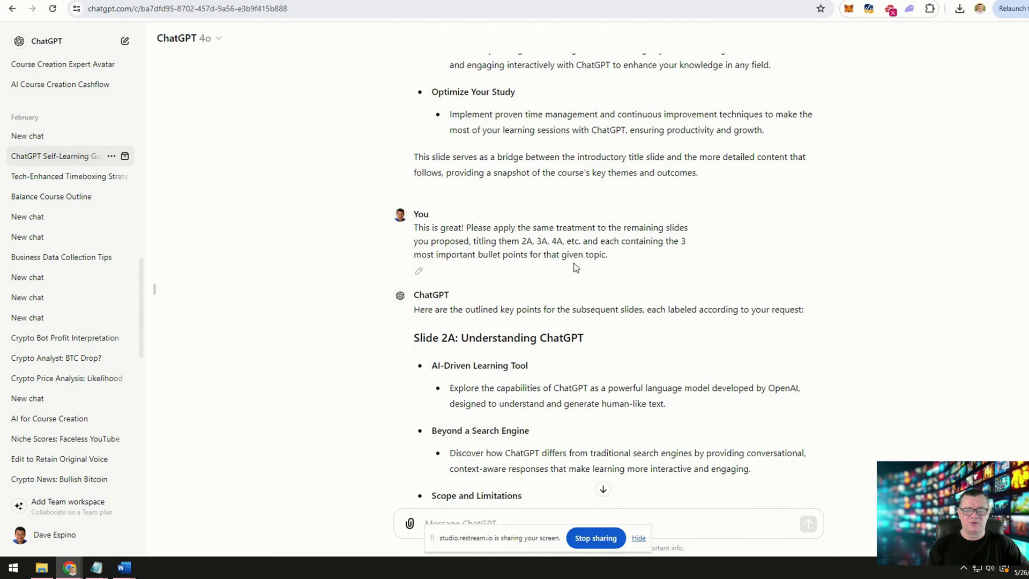
{"action": "scroll", "coordinate": [341, 249], "scroll_direction": "down", "scroll_amount": 4}
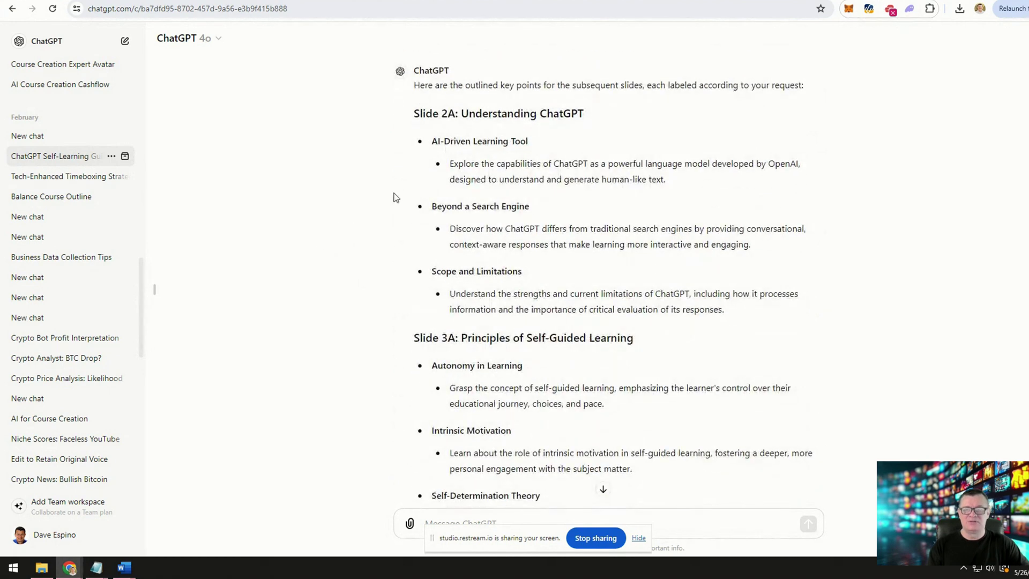
{"action": "scroll", "coordinate": [388, 215], "scroll_direction": "down", "scroll_amount": 7}
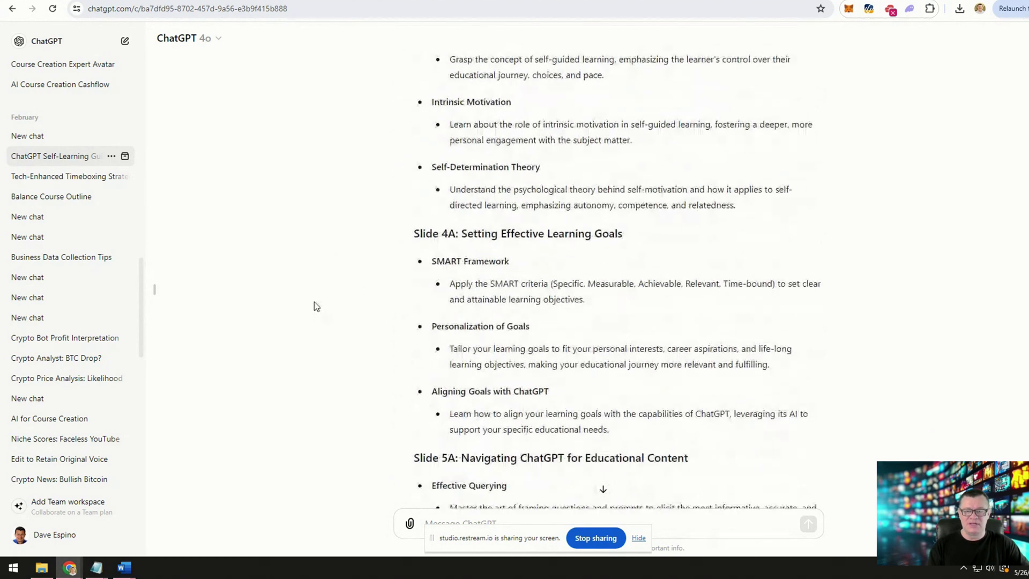
{"action": "left_click_drag", "start_coordinate": [432, 215], "coordinate": [642, 381]}
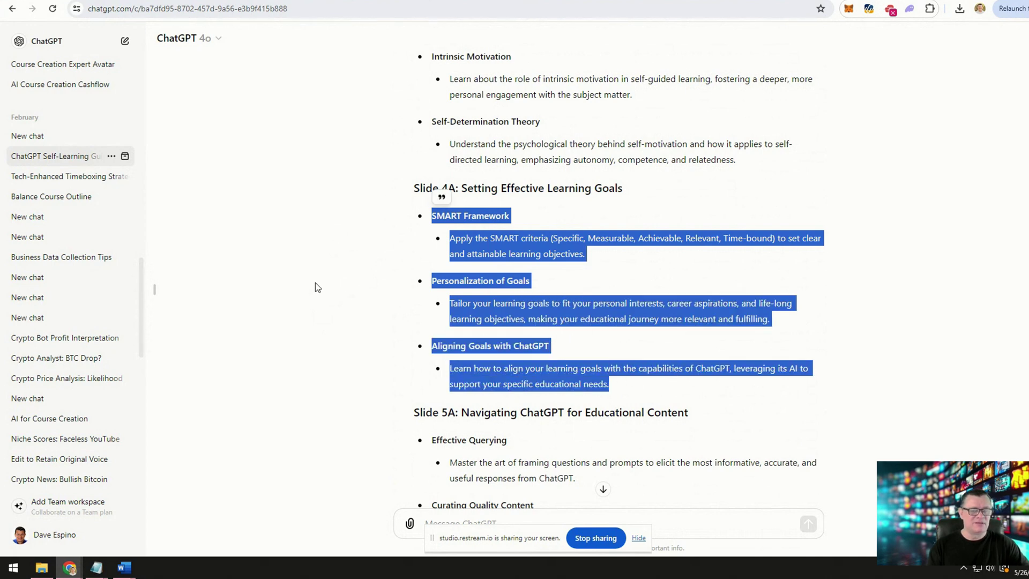
{"action": "left_click", "coordinate": [299, 253]}
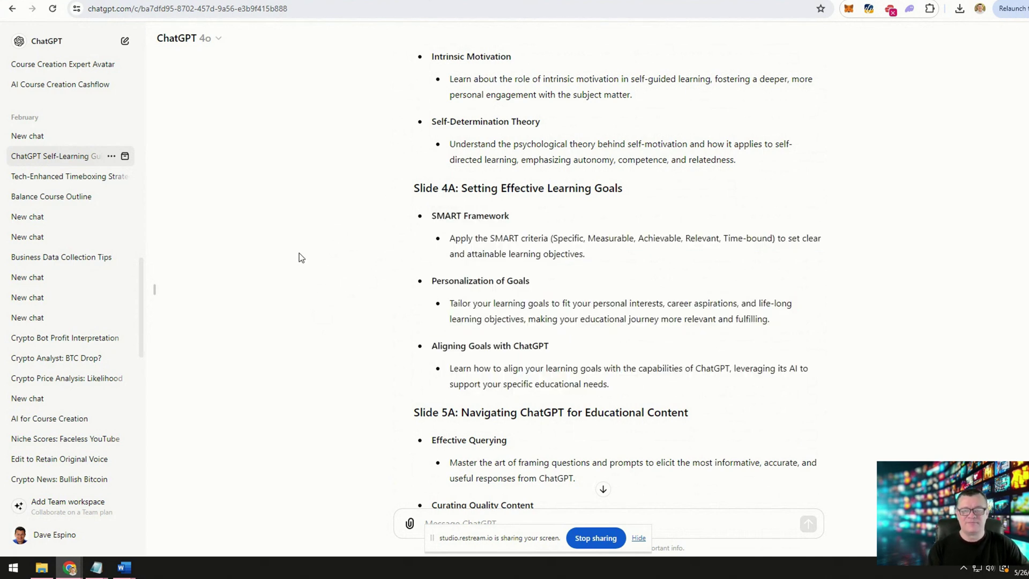
{"action": "scroll", "coordinate": [322, 250], "scroll_direction": "down", "scroll_amount": 6}
{"action": "scroll", "coordinate": [353, 266], "scroll_direction": "down", "scroll_amount": 8}
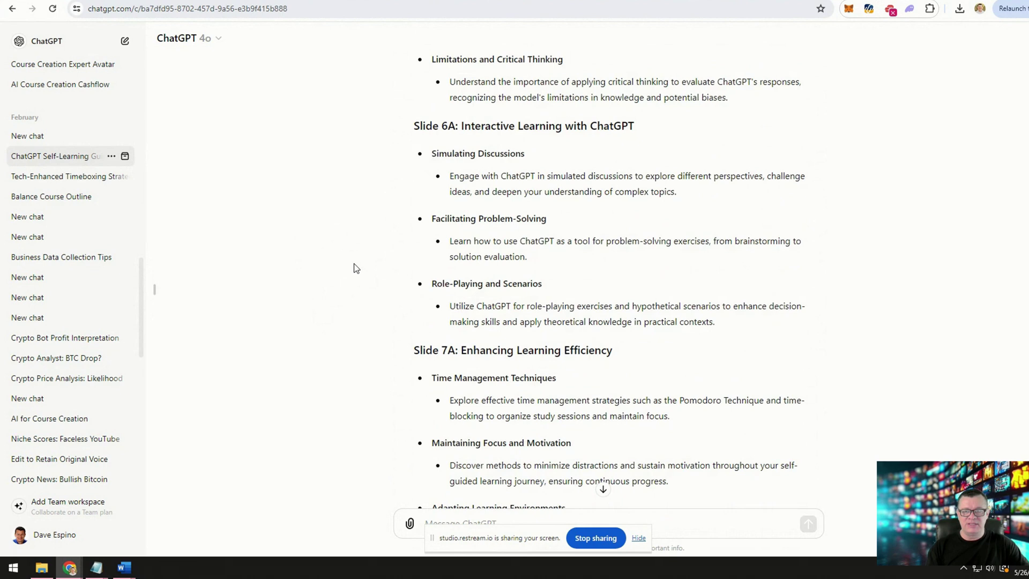
{"action": "scroll", "coordinate": [365, 275], "scroll_direction": "down", "scroll_amount": 7}
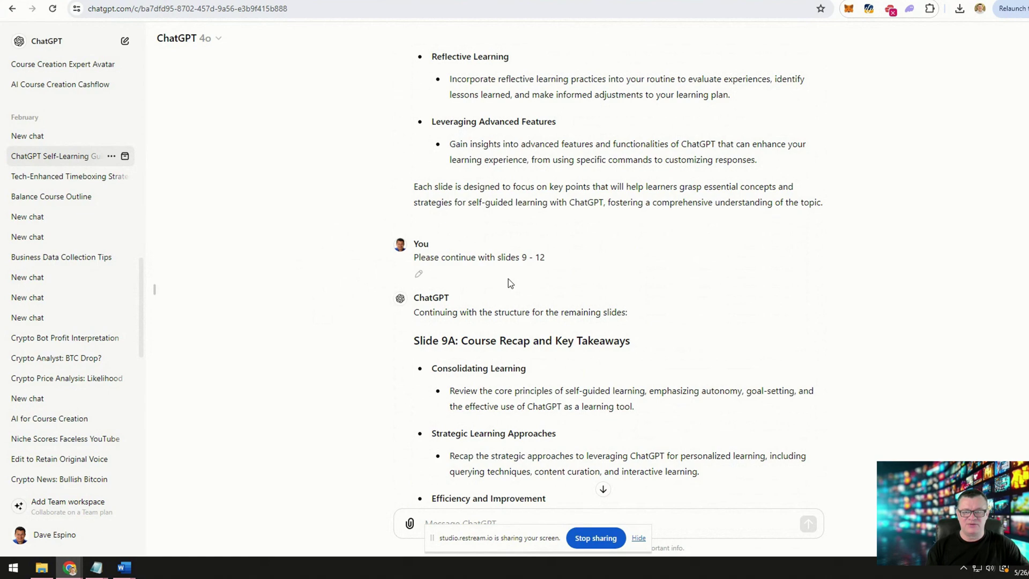
{"action": "scroll", "coordinate": [337, 321], "scroll_direction": "down", "scroll_amount": 7}
{"action": "scroll", "coordinate": [337, 318], "scroll_direction": "down", "scroll_amount": 13}
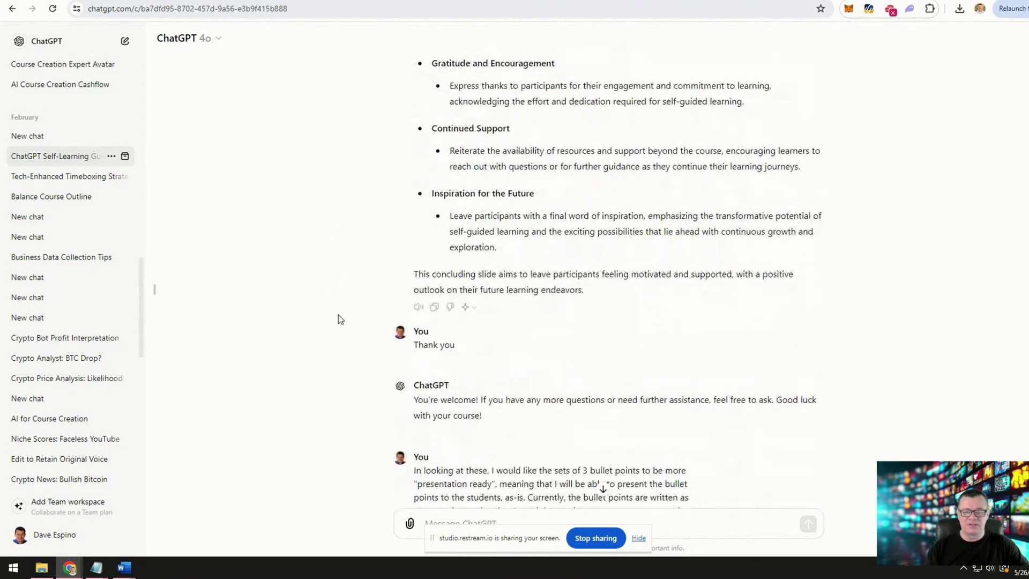
{"action": "scroll", "coordinate": [339, 316], "scroll_direction": "down", "scroll_amount": 4}
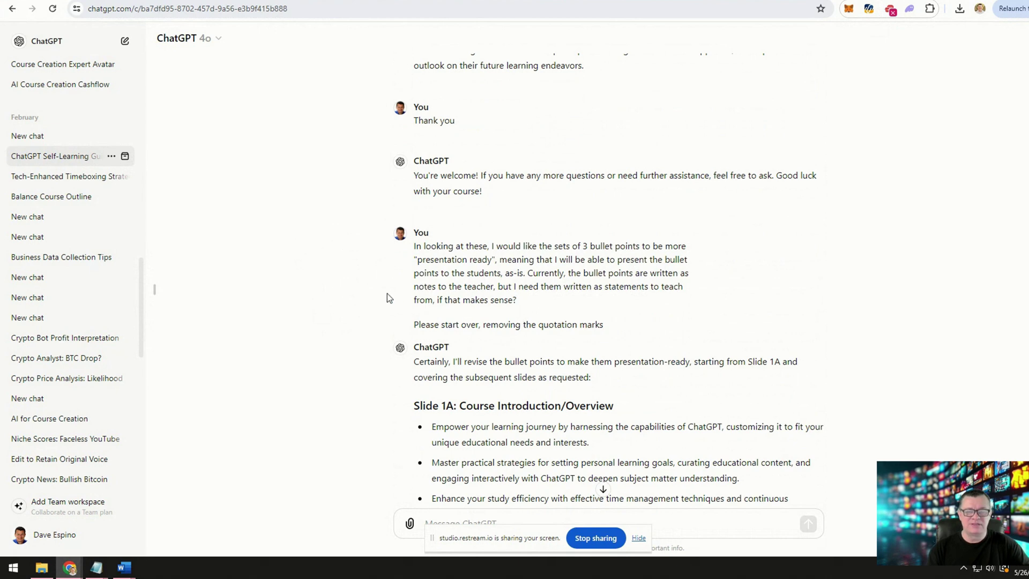
{"action": "scroll", "coordinate": [368, 285], "scroll_direction": "down", "scroll_amount": 1}
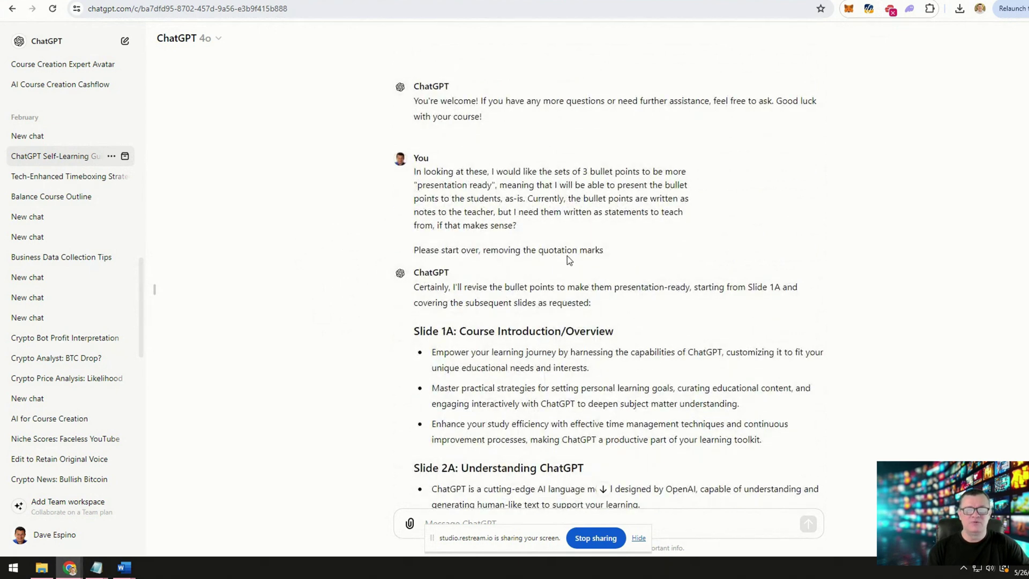
{"action": "scroll", "coordinate": [559, 263], "scroll_direction": "up", "scroll_amount": 3}
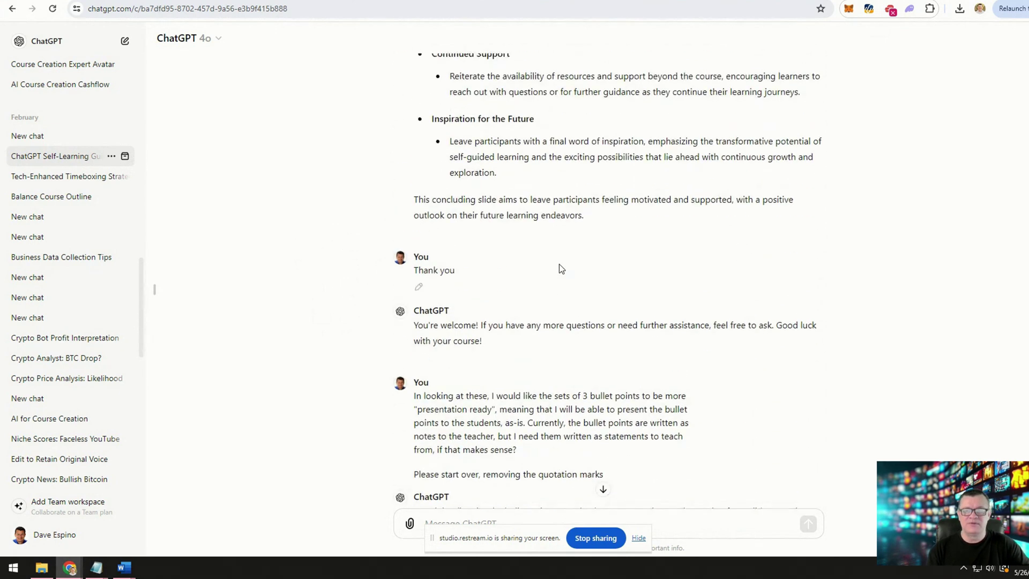
{"action": "scroll", "coordinate": [558, 264], "scroll_direction": "down", "scroll_amount": 5}
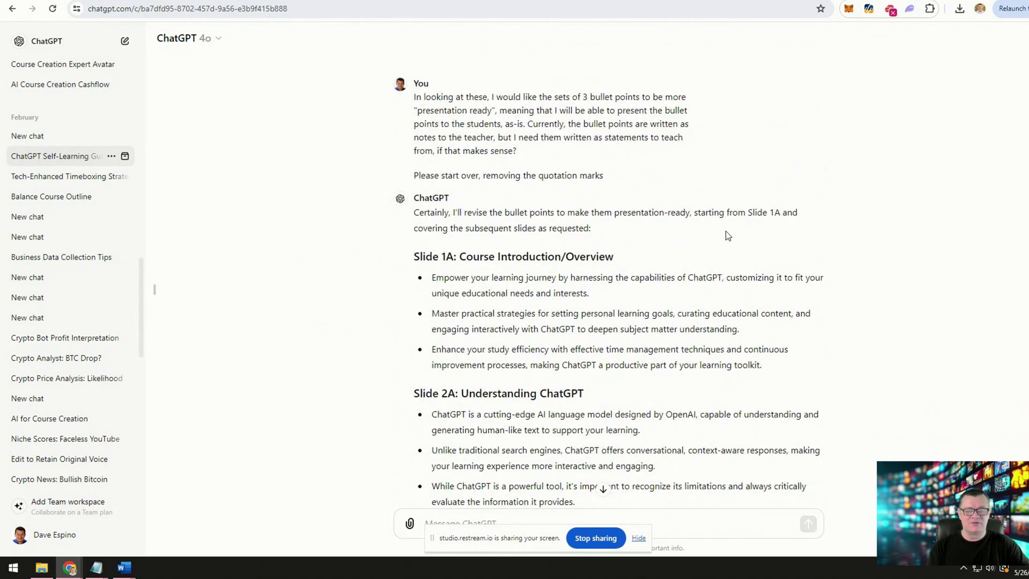
{"action": "scroll", "coordinate": [429, 274], "scroll_direction": "down", "scroll_amount": 7}
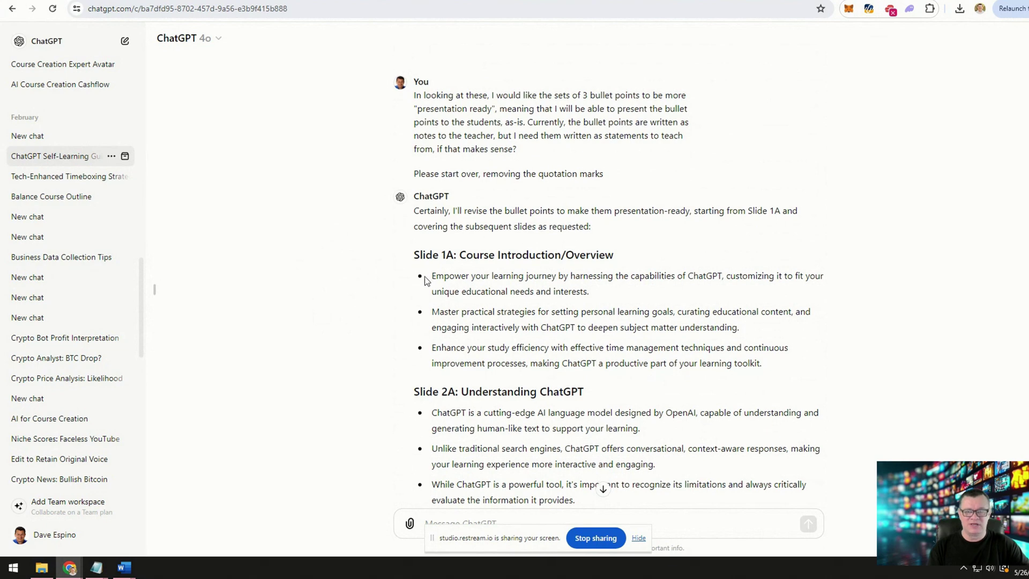
{"action": "scroll", "coordinate": [373, 278], "scroll_direction": "down", "scroll_amount": 8}
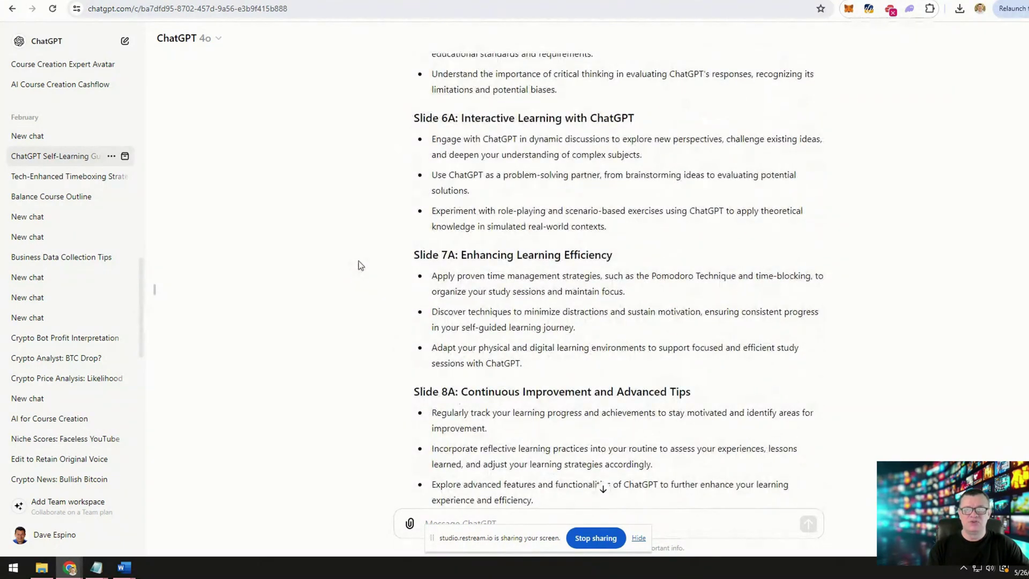
{"action": "scroll", "coordinate": [411, 284], "scroll_direction": "down", "scroll_amount": 4}
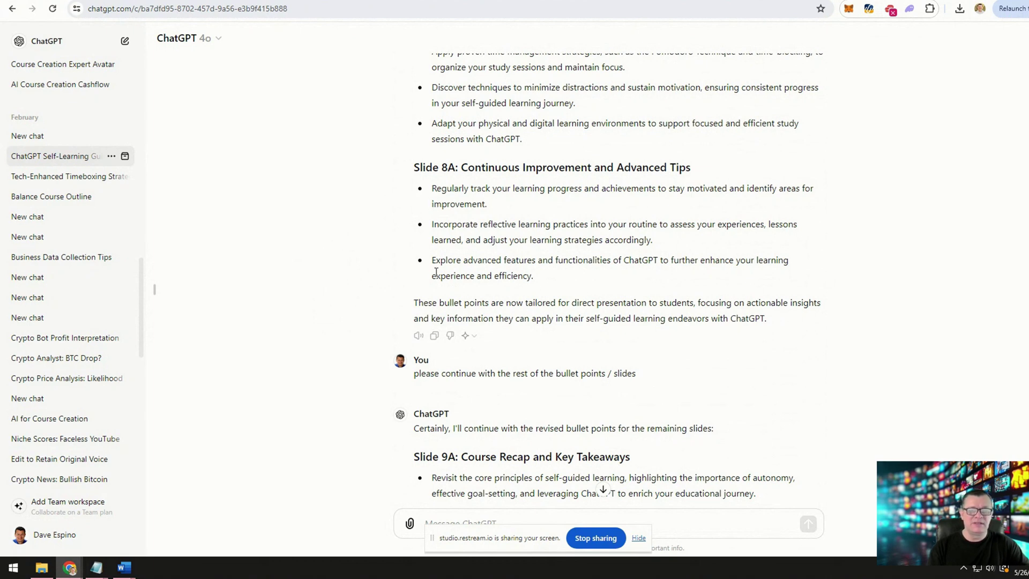
{"action": "scroll", "coordinate": [327, 259], "scroll_direction": "down", "scroll_amount": 4}
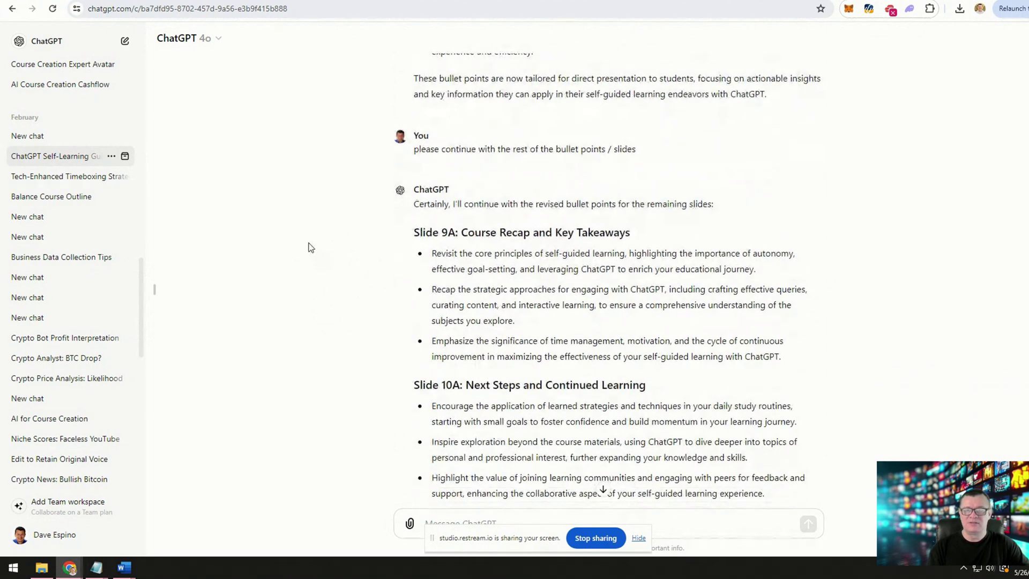
{"action": "scroll", "coordinate": [321, 246], "scroll_direction": "down", "scroll_amount": 12}
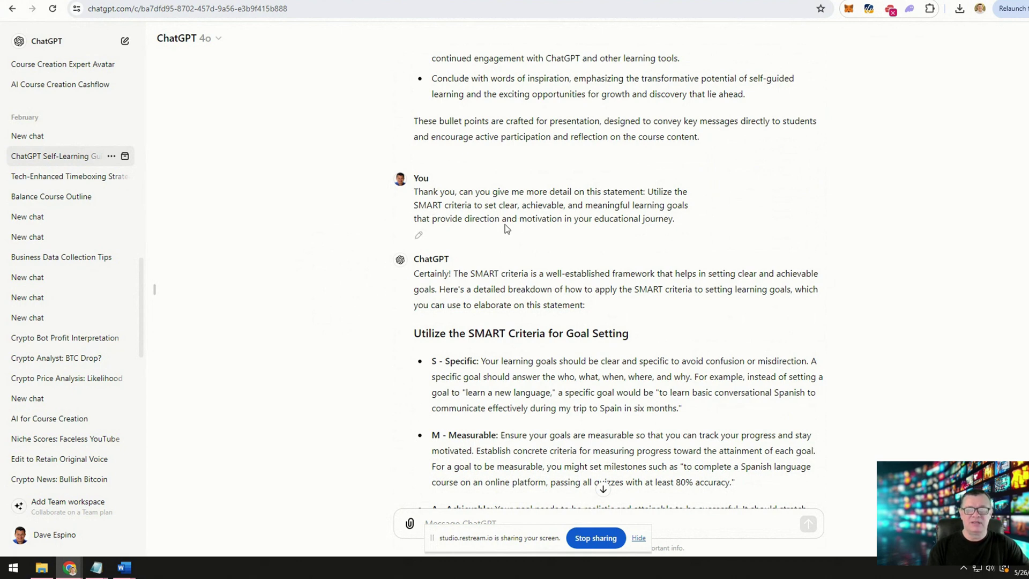
{"action": "scroll", "coordinate": [505, 225], "scroll_direction": "up", "scroll_amount": 5}
{"action": "scroll", "coordinate": [476, 289], "scroll_direction": "up", "scroll_amount": 7}
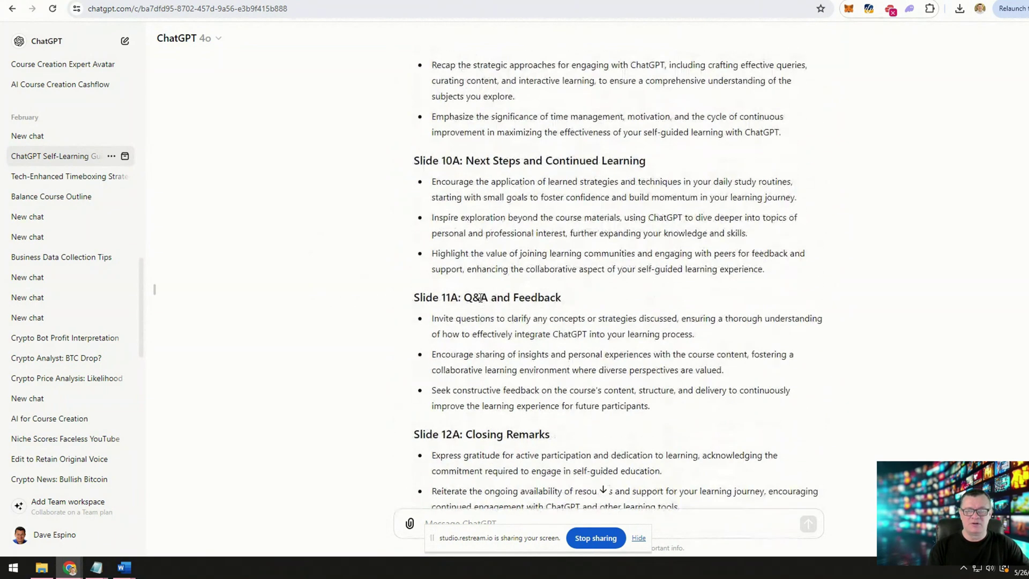
{"action": "scroll", "coordinate": [495, 322], "scroll_direction": "up", "scroll_amount": 11}
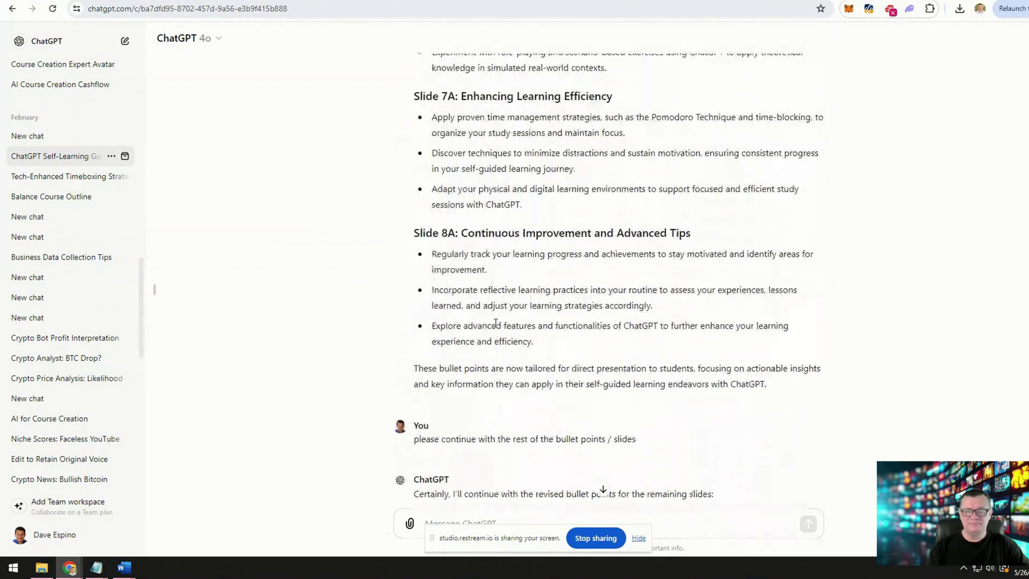
{"action": "scroll", "coordinate": [495, 322], "scroll_direction": "up", "scroll_amount": 4}
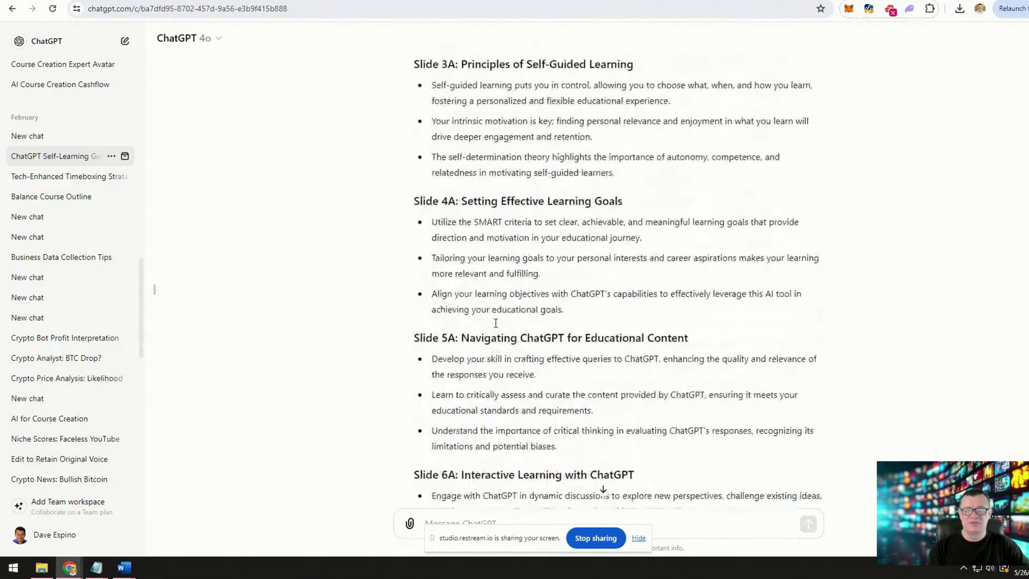
{"action": "left_click_drag", "start_coordinate": [435, 241], "coordinate": [651, 257]}
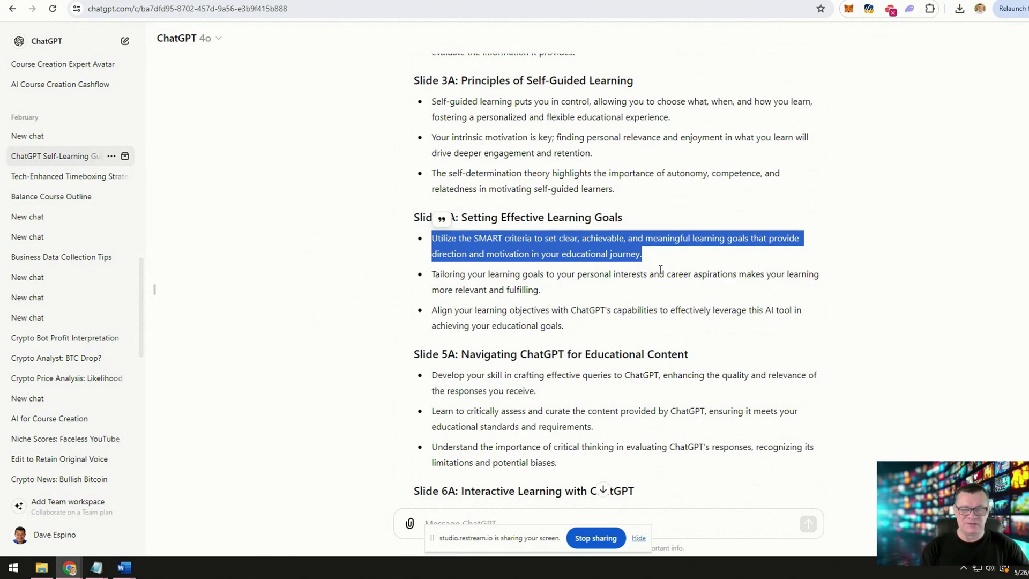
{"action": "scroll", "coordinate": [660, 271], "scroll_direction": "down", "scroll_amount": 5}
{"action": "scroll", "coordinate": [660, 275], "scroll_direction": "down", "scroll_amount": 15}
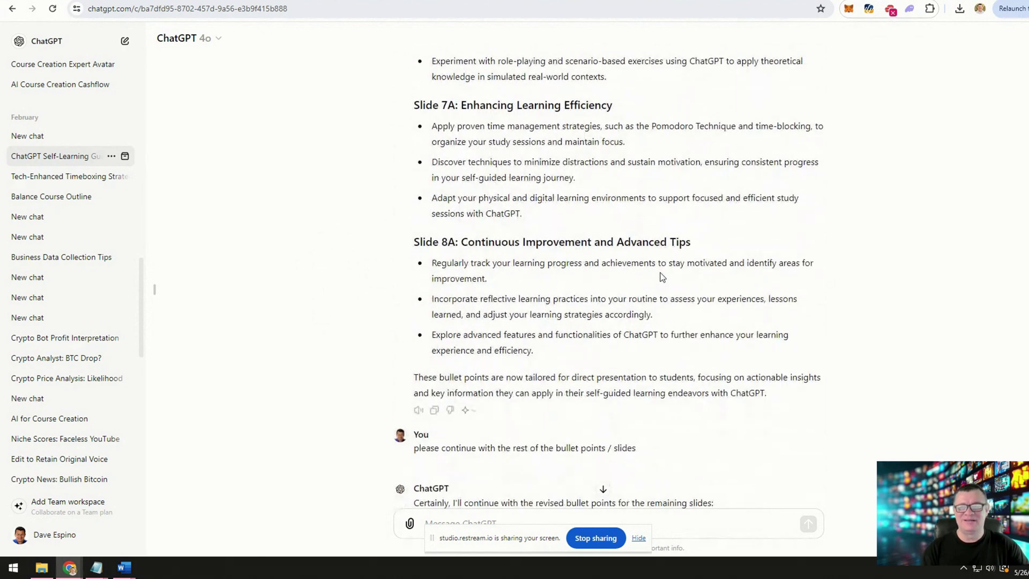
{"action": "scroll", "coordinate": [360, 375], "scroll_direction": "down", "scroll_amount": 7}
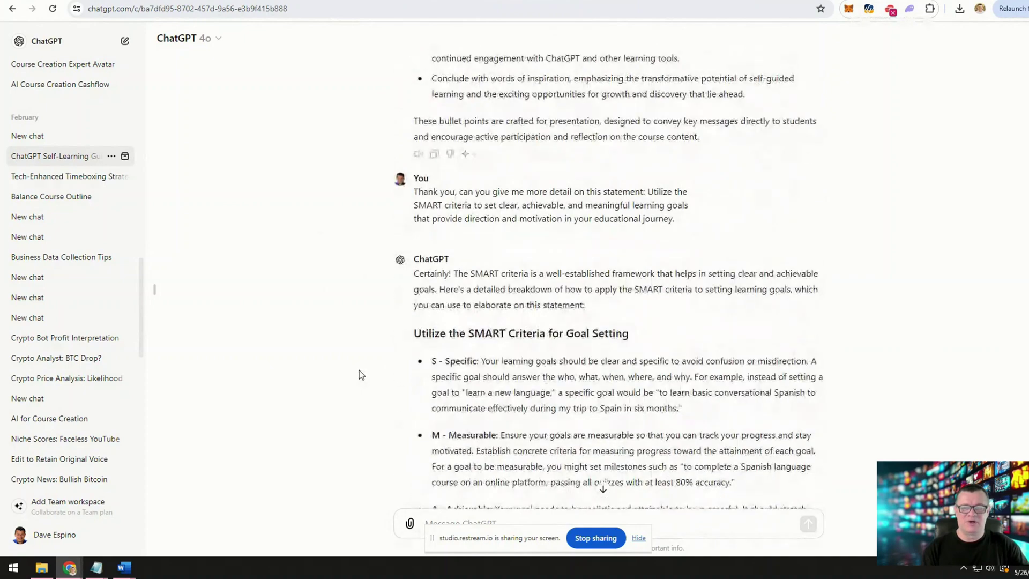
{"action": "scroll", "coordinate": [376, 345], "scroll_direction": "down", "scroll_amount": 10}
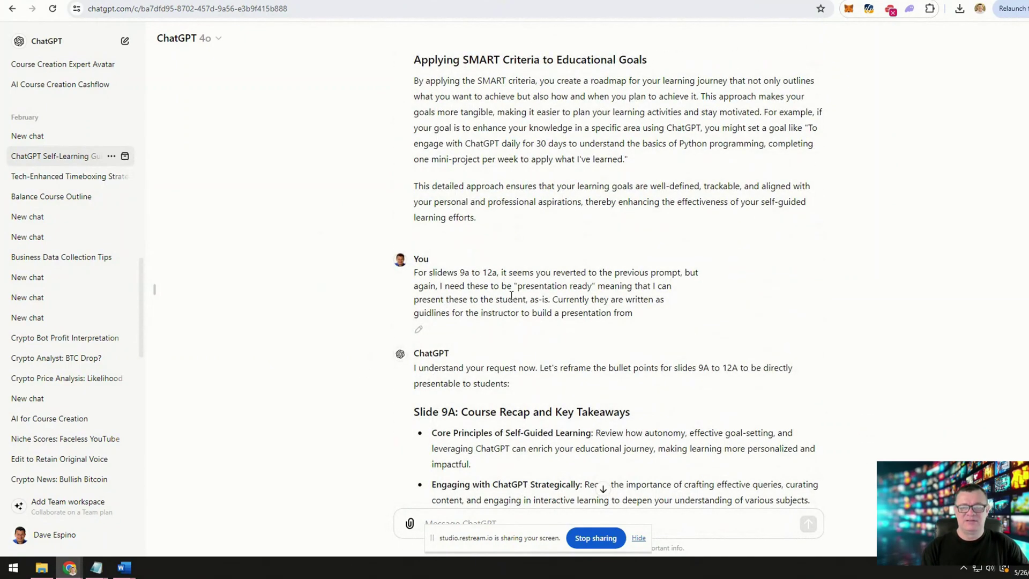
{"action": "scroll", "coordinate": [620, 296], "scroll_direction": "down", "scroll_amount": 4}
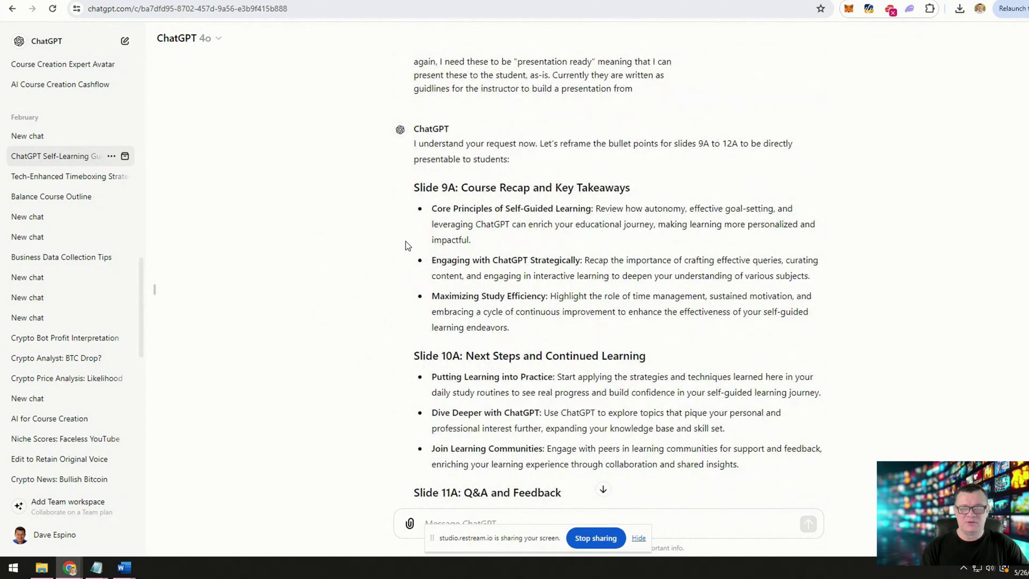
{"action": "scroll", "coordinate": [382, 264], "scroll_direction": "down", "scroll_amount": 6}
{"action": "scroll", "coordinate": [382, 264], "scroll_direction": "down", "scroll_amount": 6}
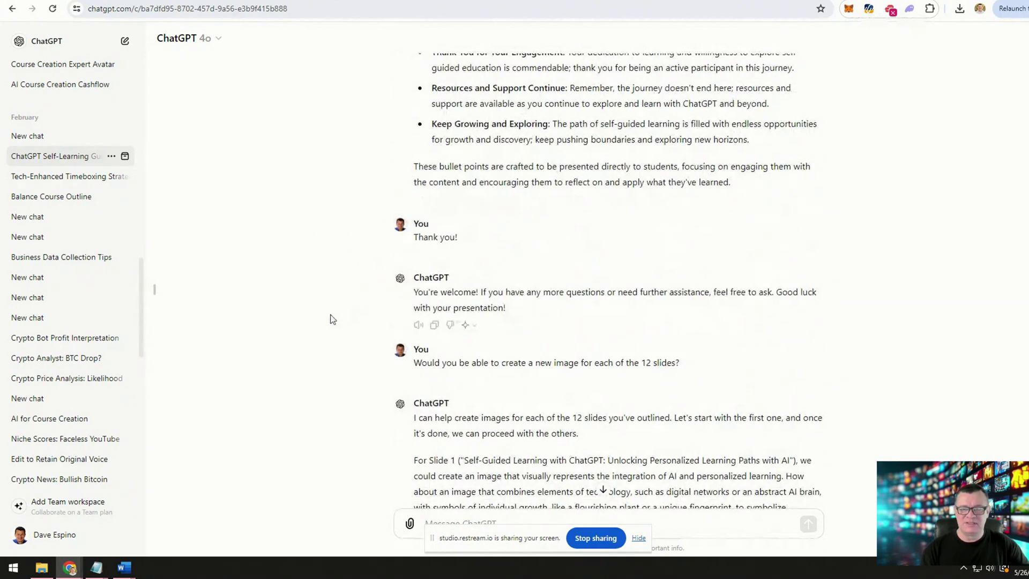
{"action": "scroll", "coordinate": [331, 321], "scroll_direction": "down", "scroll_amount": 3}
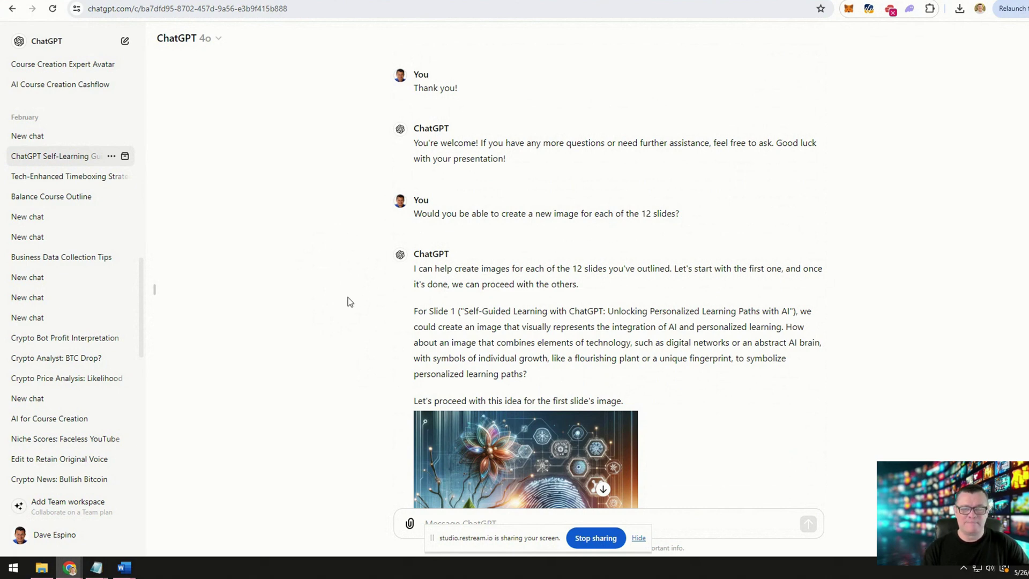
{"action": "scroll", "coordinate": [349, 302], "scroll_direction": "down", "scroll_amount": 2}
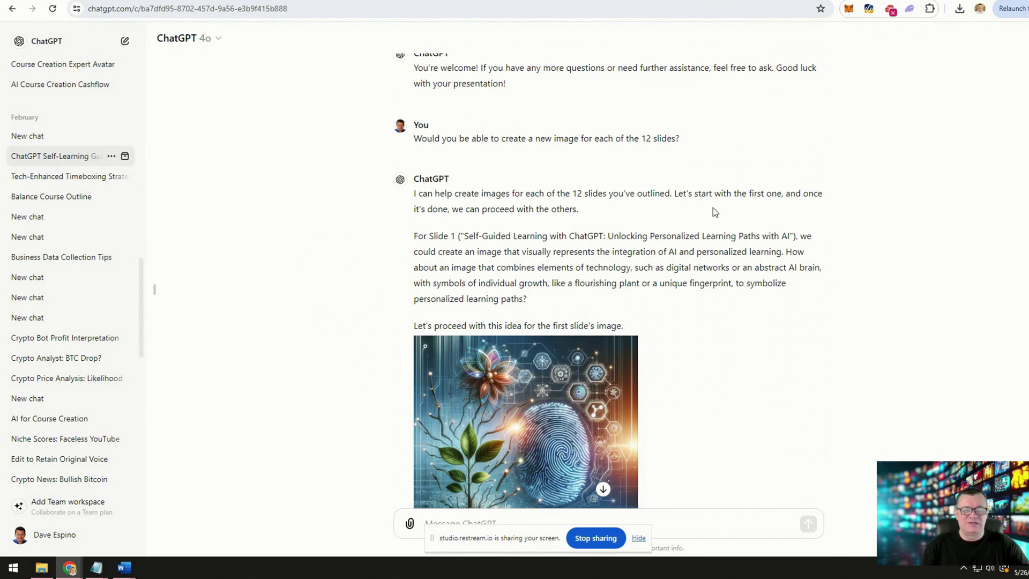
{"action": "scroll", "coordinate": [420, 295], "scroll_direction": "down", "scroll_amount": 3}
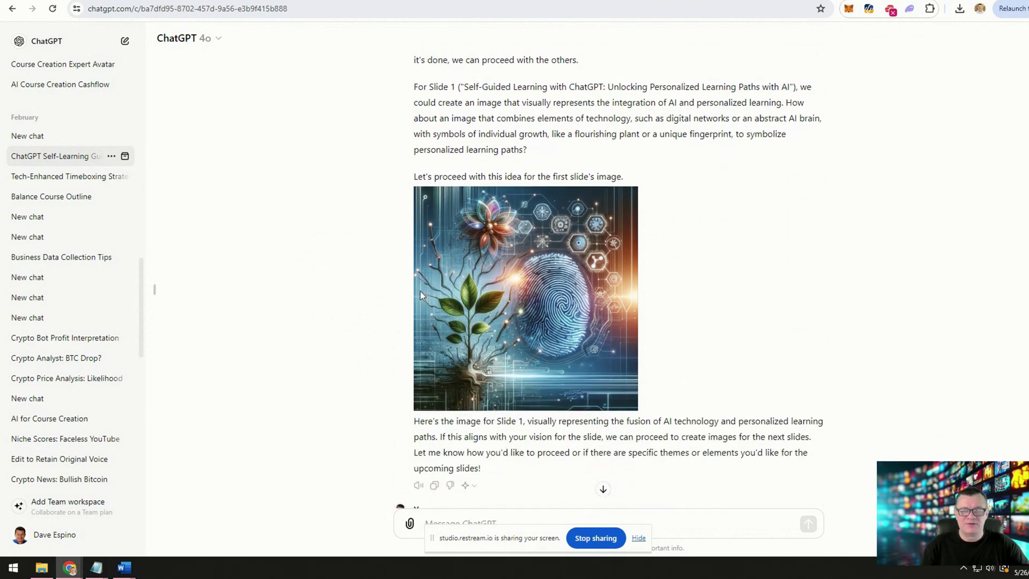
{"action": "scroll", "coordinate": [316, 311], "scroll_direction": "down", "scroll_amount": 3}
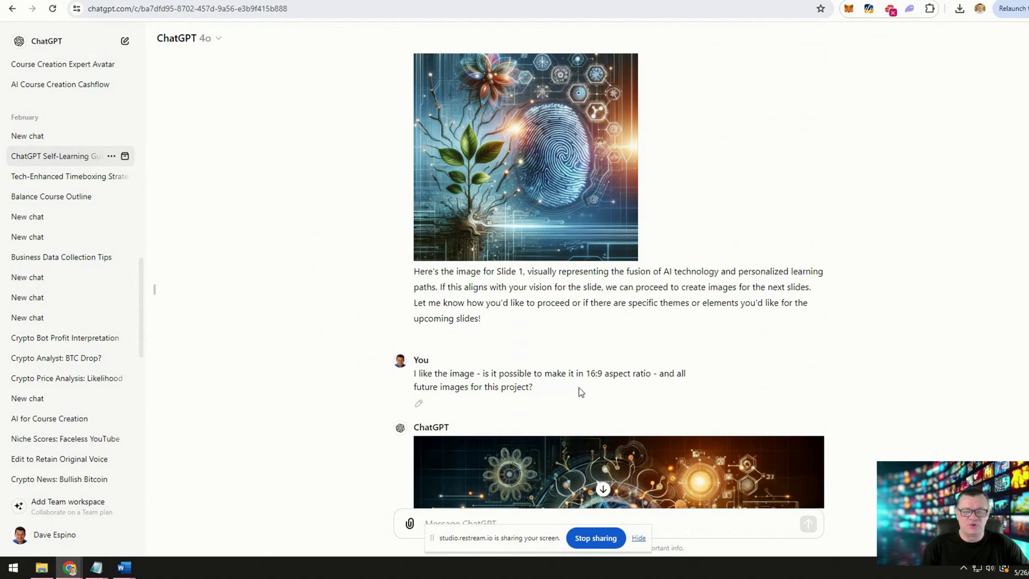
{"action": "scroll", "coordinate": [327, 307], "scroll_direction": "down", "scroll_amount": 4}
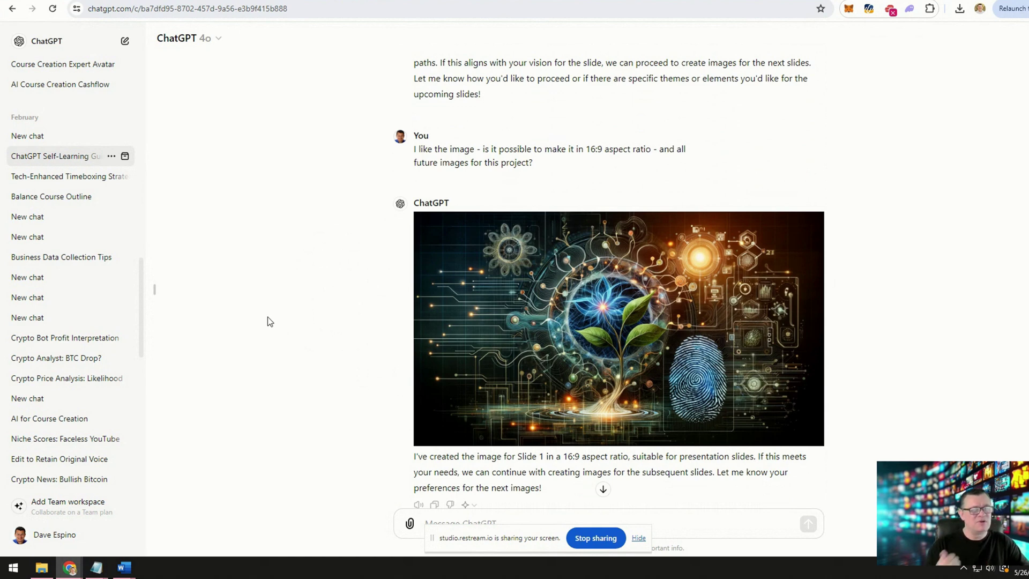
{"action": "scroll", "coordinate": [267, 317], "scroll_direction": "down", "scroll_amount": 3}
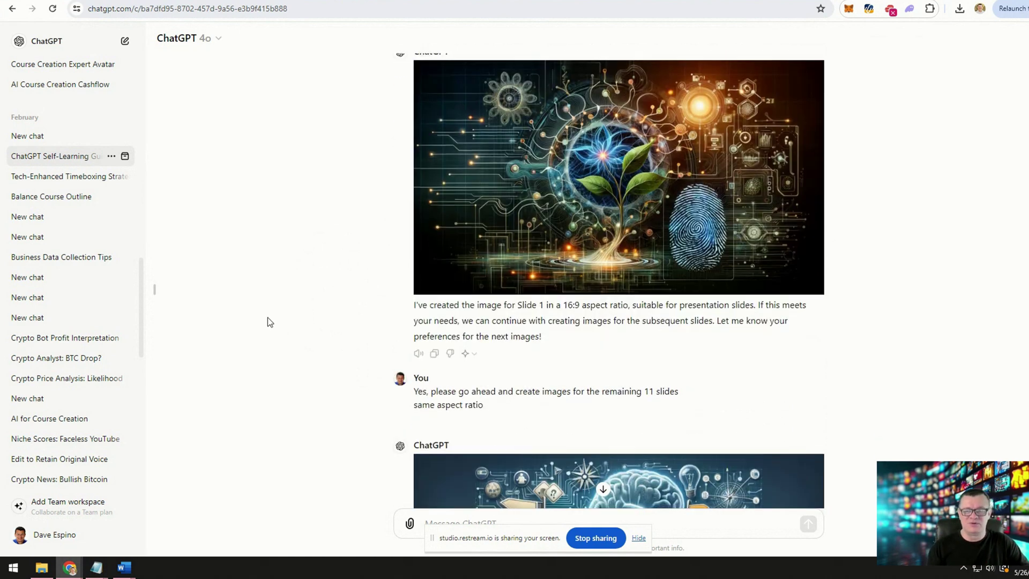
{"action": "scroll", "coordinate": [268, 321], "scroll_direction": "down", "scroll_amount": 4}
{"action": "scroll", "coordinate": [306, 331], "scroll_direction": "down", "scroll_amount": 2}
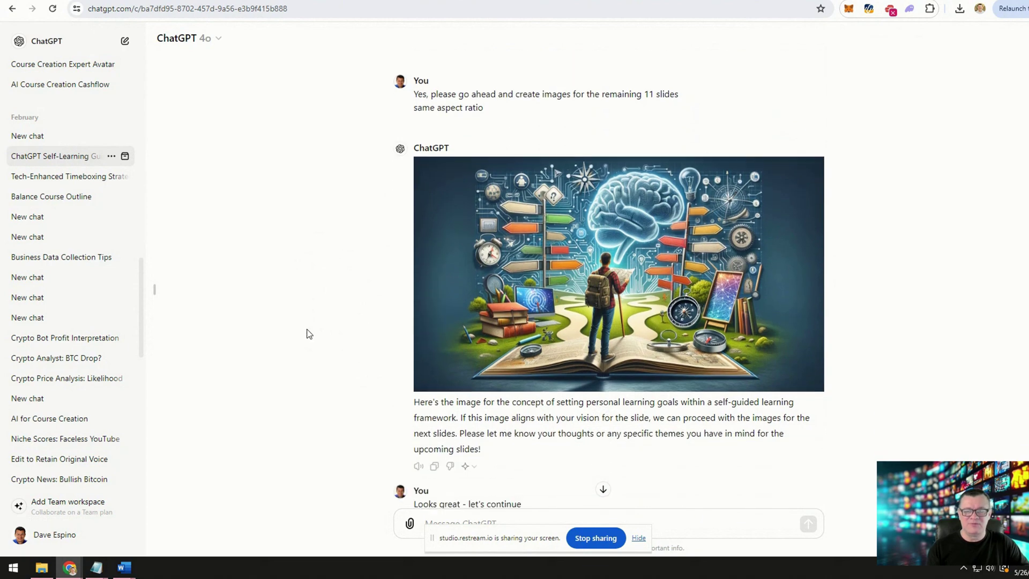
{"action": "scroll", "coordinate": [281, 264], "scroll_direction": "down", "scroll_amount": 8}
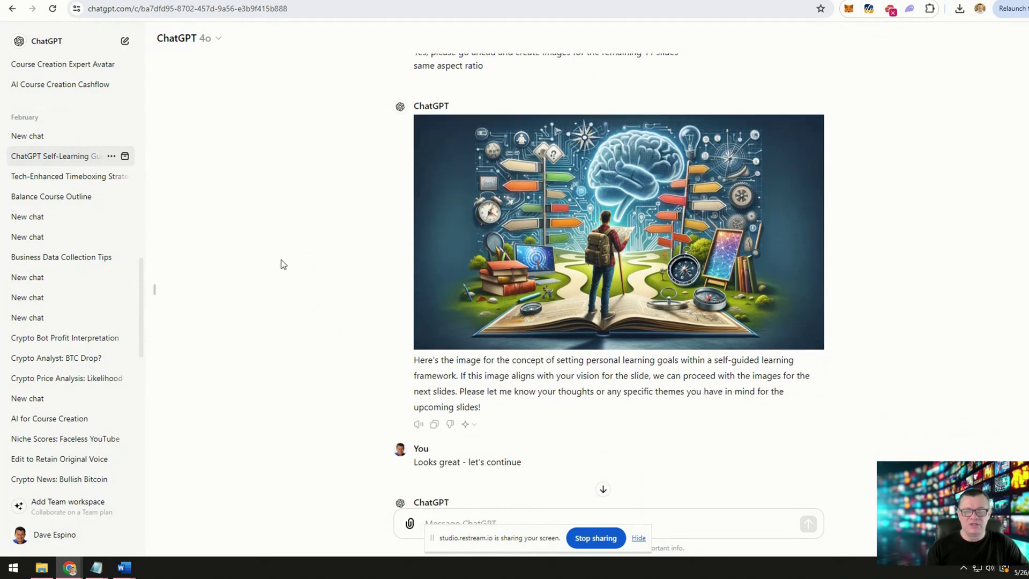
{"action": "scroll", "coordinate": [284, 267], "scroll_direction": "down", "scroll_amount": 12}
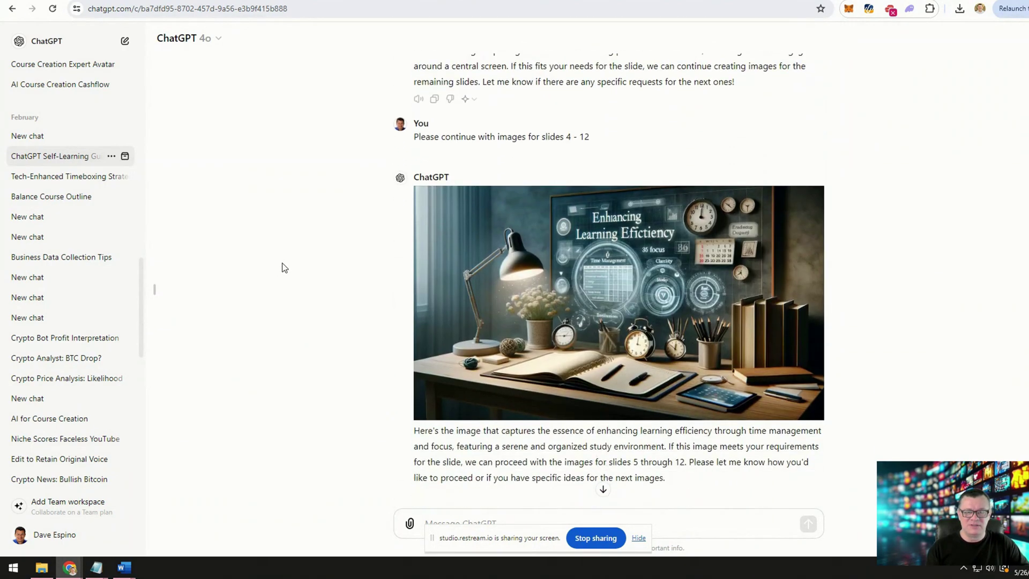
{"action": "scroll", "coordinate": [284, 268], "scroll_direction": "down", "scroll_amount": 3}
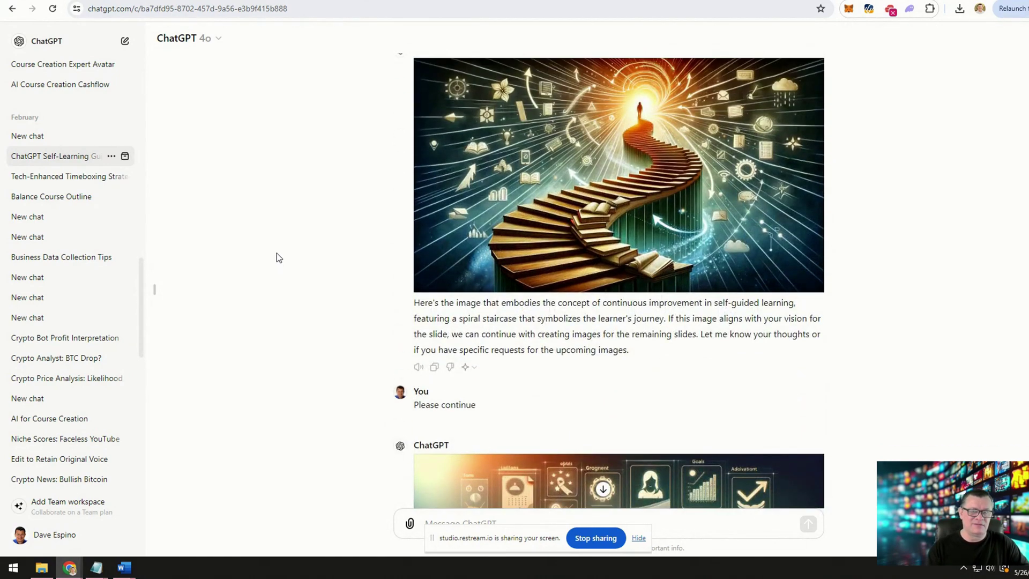
{"action": "scroll", "coordinate": [276, 253], "scroll_direction": "down", "scroll_amount": 5}
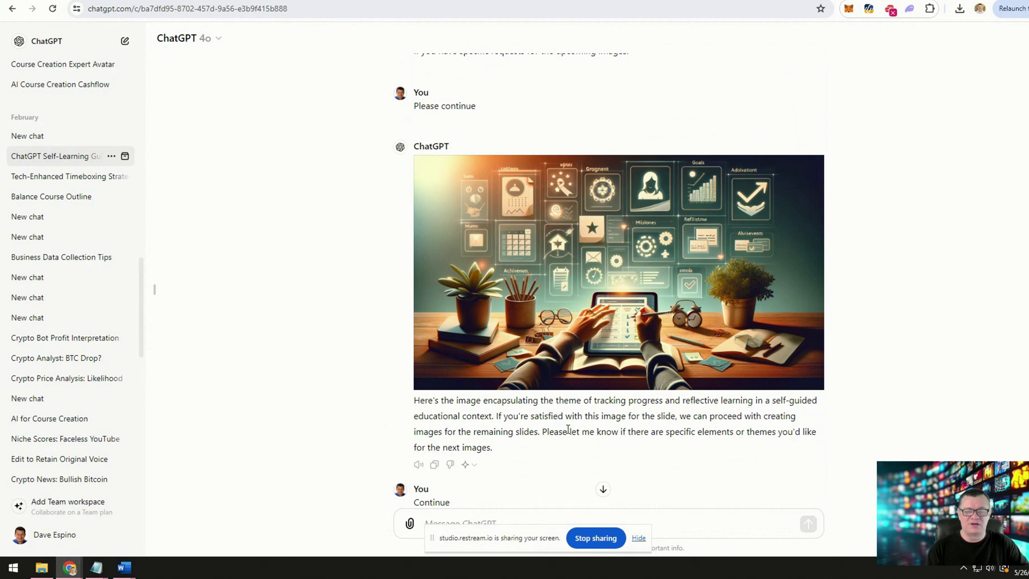
{"action": "scroll", "coordinate": [330, 280], "scroll_direction": "down", "scroll_amount": 8}
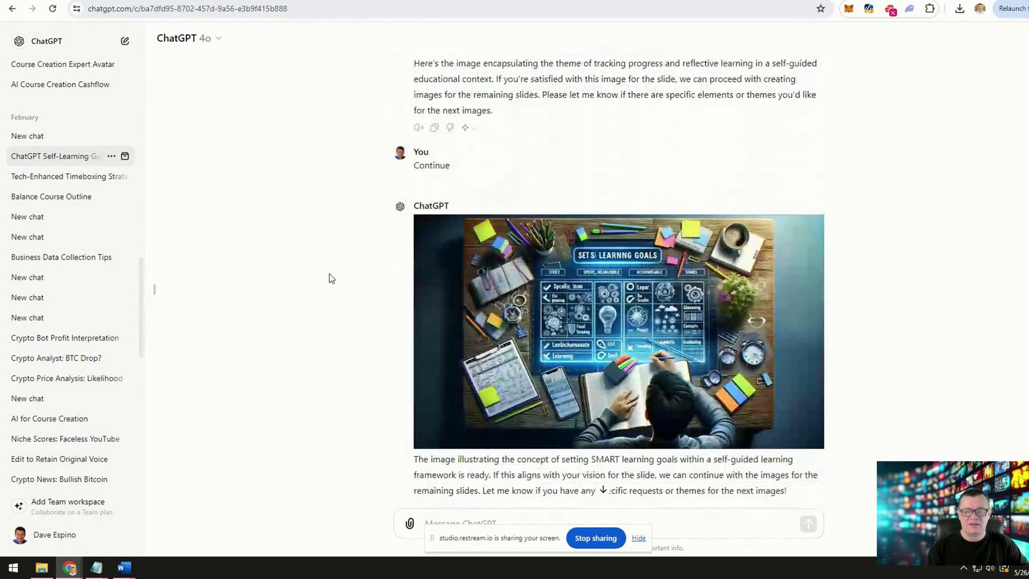
{"action": "scroll", "coordinate": [329, 274], "scroll_direction": "down", "scroll_amount": 5}
{"action": "scroll", "coordinate": [328, 276], "scroll_direction": "down", "scroll_amount": 10}
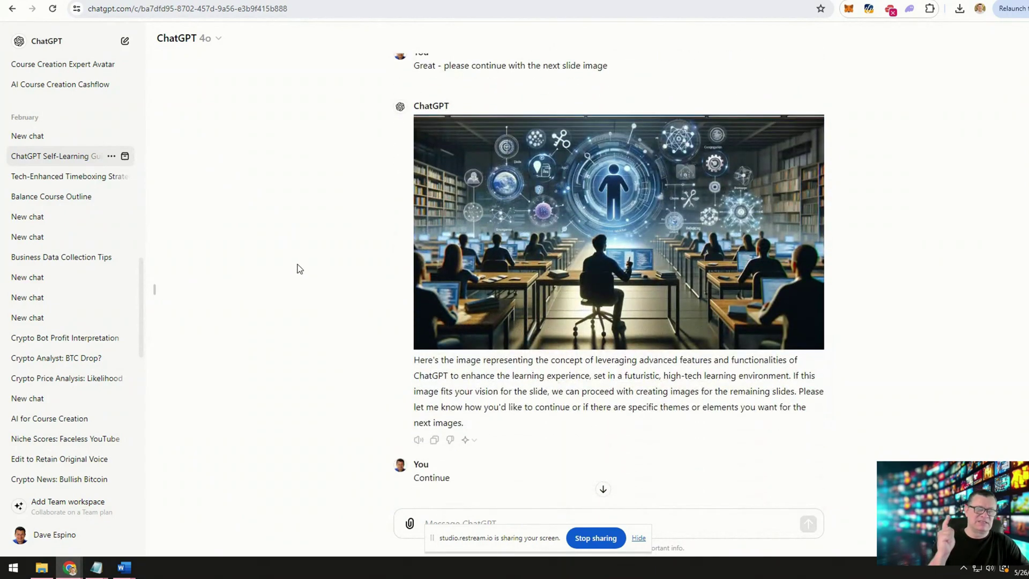
{"action": "scroll", "coordinate": [298, 264], "scroll_direction": "down", "scroll_amount": 5}
{"action": "scroll", "coordinate": [298, 264], "scroll_direction": "down", "scroll_amount": 13}
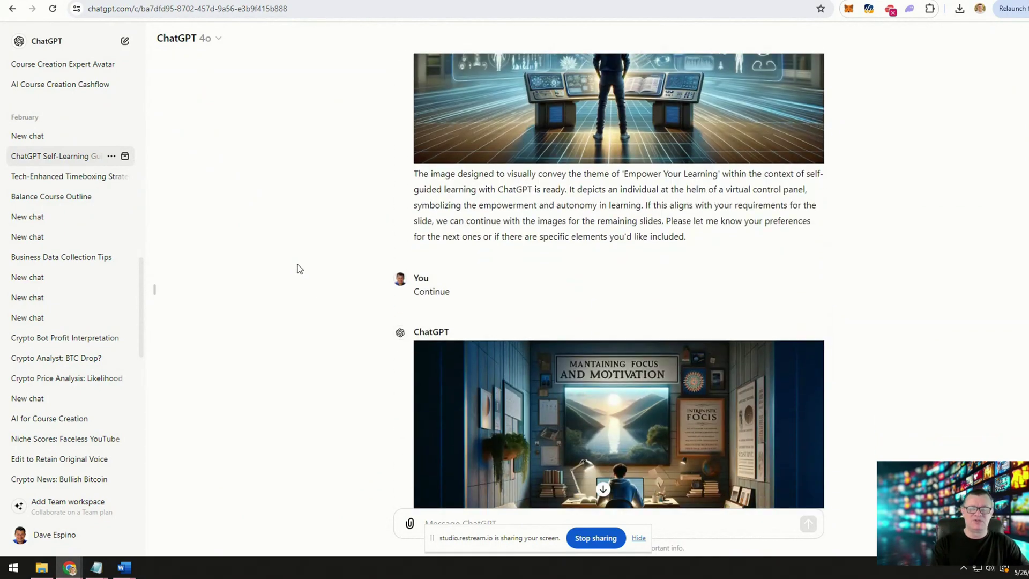
{"action": "scroll", "coordinate": [298, 268], "scroll_direction": "down", "scroll_amount": 6}
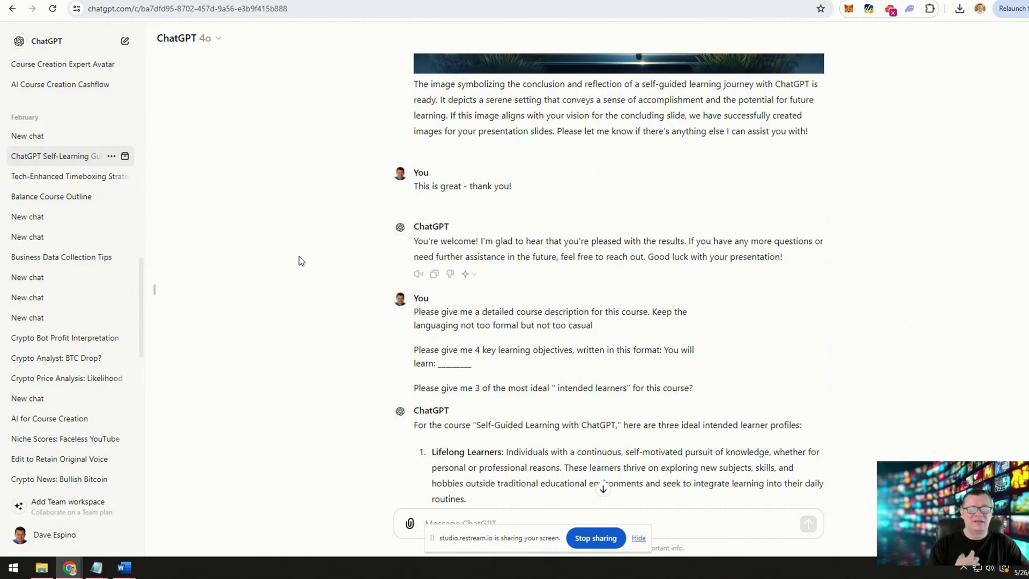
{"action": "scroll", "coordinate": [299, 260], "scroll_direction": "down", "scroll_amount": 2}
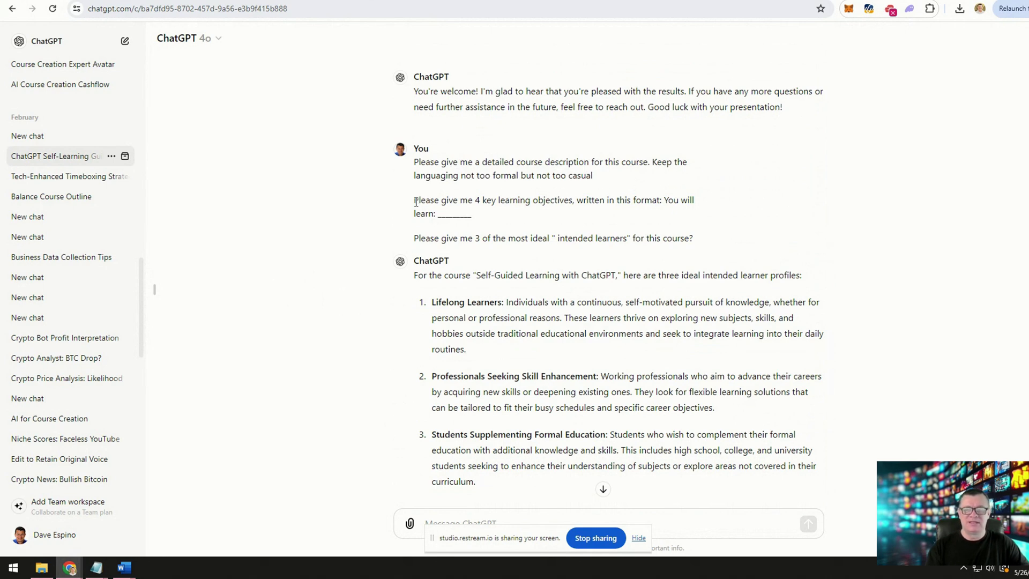
{"action": "left_click_drag", "start_coordinate": [415, 202], "coordinate": [509, 217]}
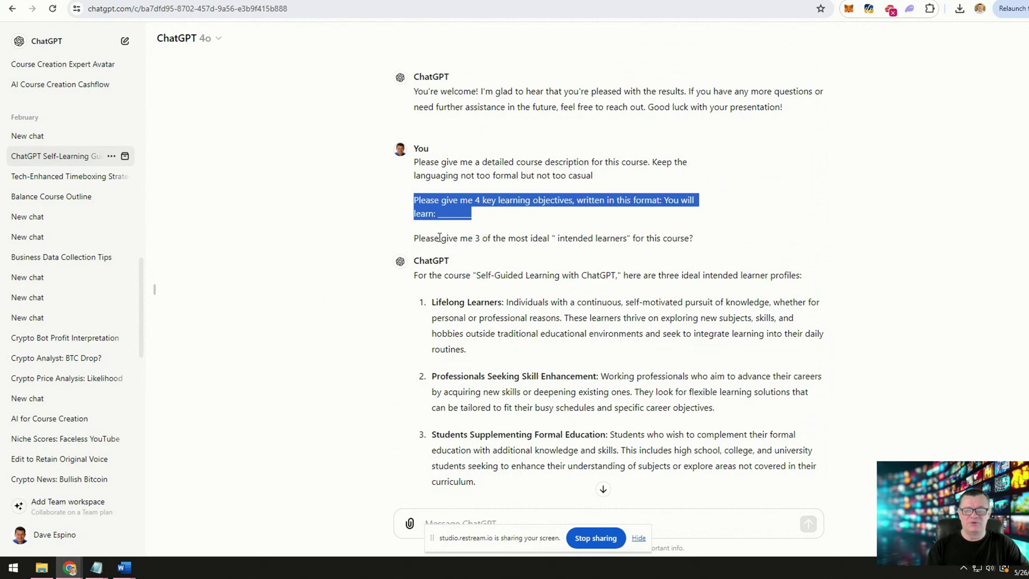
{"action": "left_click_drag", "start_coordinate": [415, 239], "coordinate": [707, 239]}
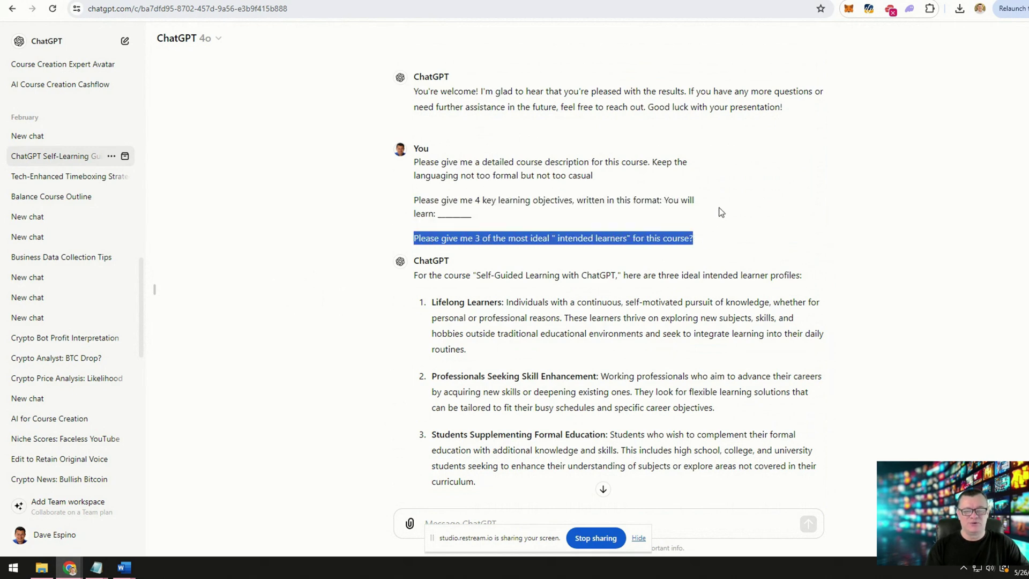
{"action": "left_click", "coordinate": [335, 328]}
{"action": "scroll", "coordinate": [410, 313], "scroll_direction": "down", "scroll_amount": 3}
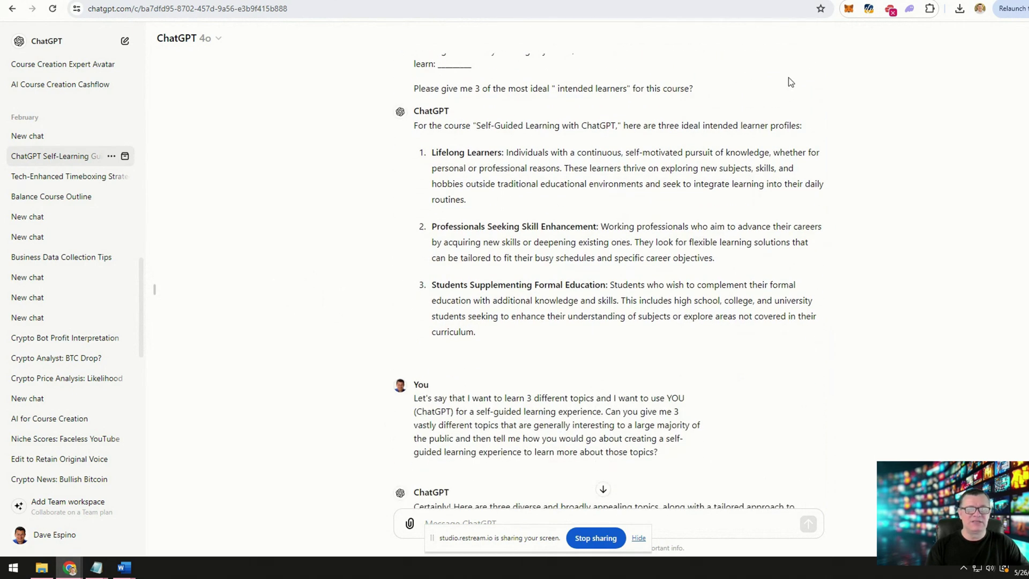
Compare the Udemy page's four 'You will learn' objectives with the chat's request for 4 learning objectives.
{"action": "key", "text": "ctrl+Tab"}
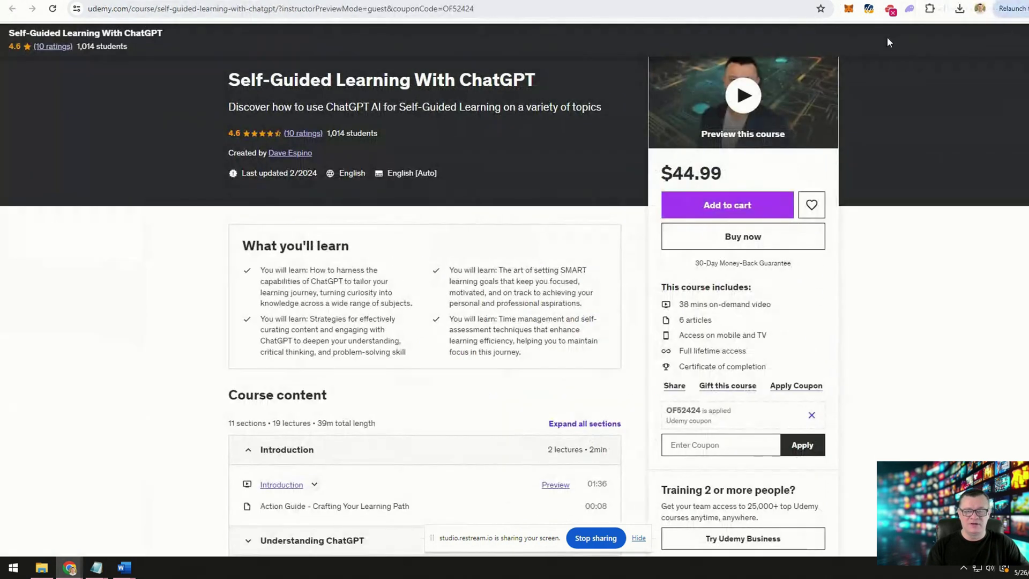
{"action": "scroll", "coordinate": [166, 313], "scroll_direction": "down", "scroll_amount": 3}
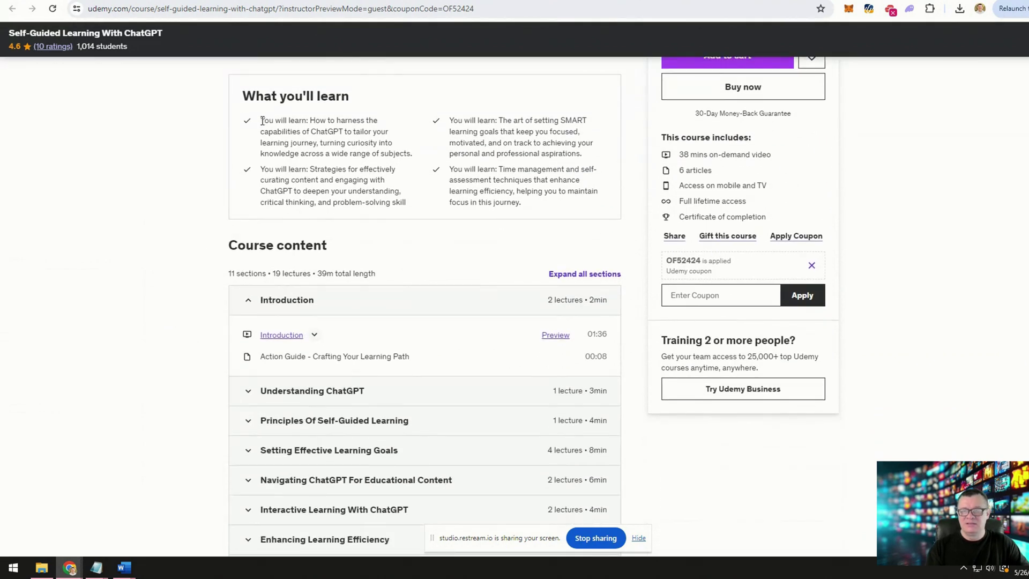
{"action": "left_click_drag", "start_coordinate": [262, 120], "coordinate": [572, 206]}
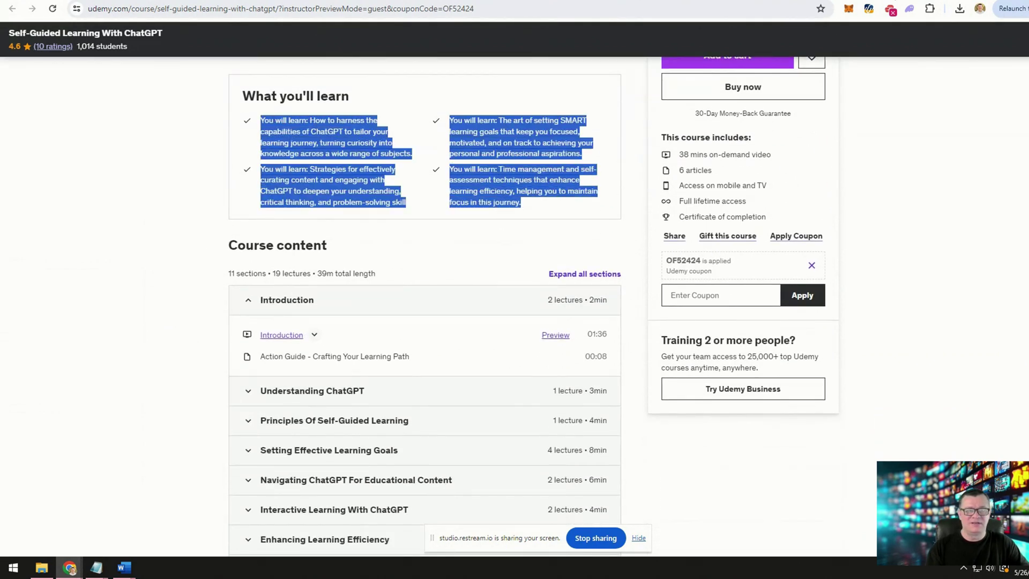
{"action": "key", "text": "alt+Tab"}
{"action": "scroll", "coordinate": [349, 291], "scroll_direction": "up", "scroll_amount": 3}
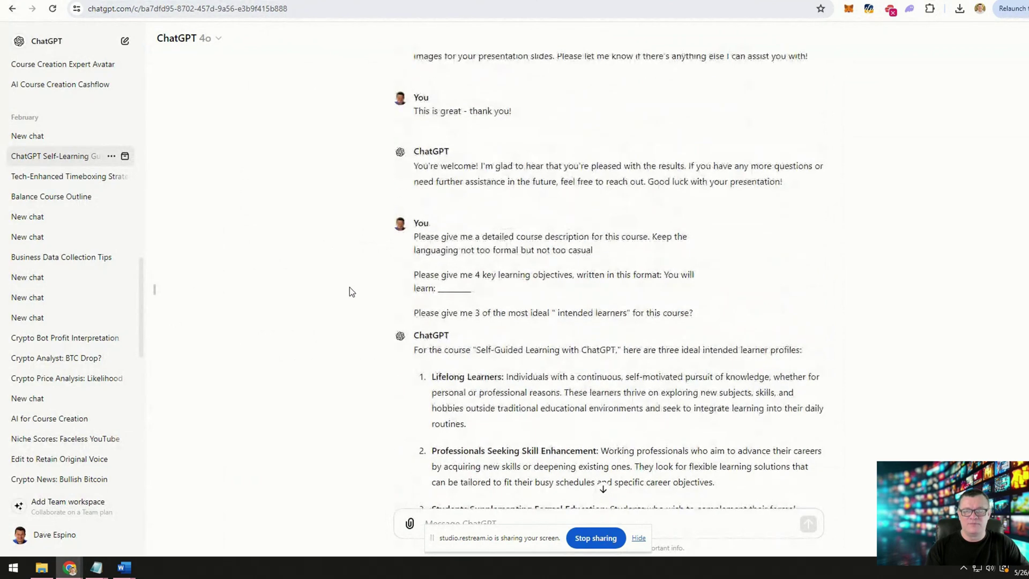
{"action": "left_click_drag", "start_coordinate": [415, 275], "coordinate": [527, 293]}
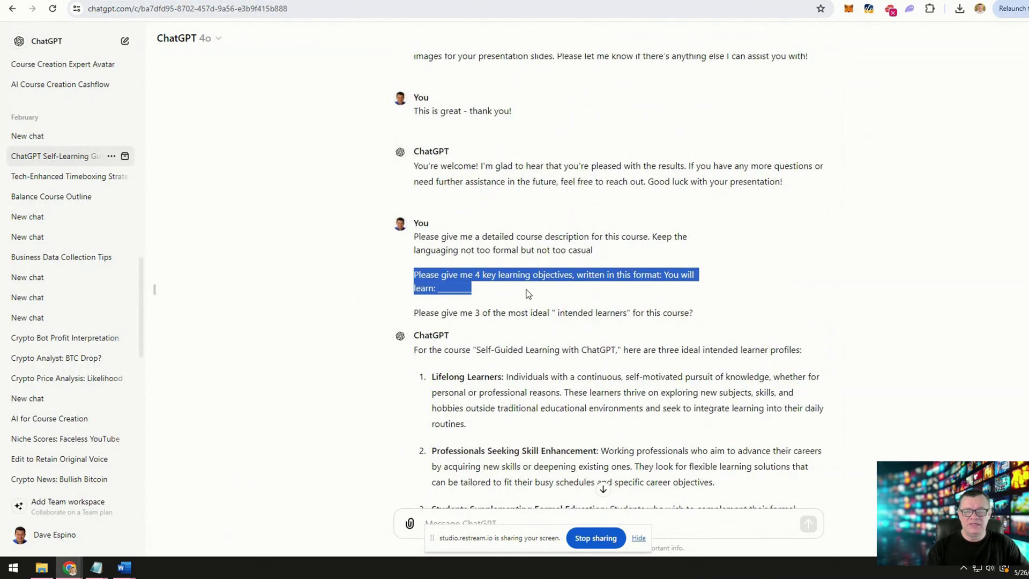
Expand the Udemy course description to full length and highlight its text against the ChatGPT output.
{"action": "key", "text": "alt+Tab"}
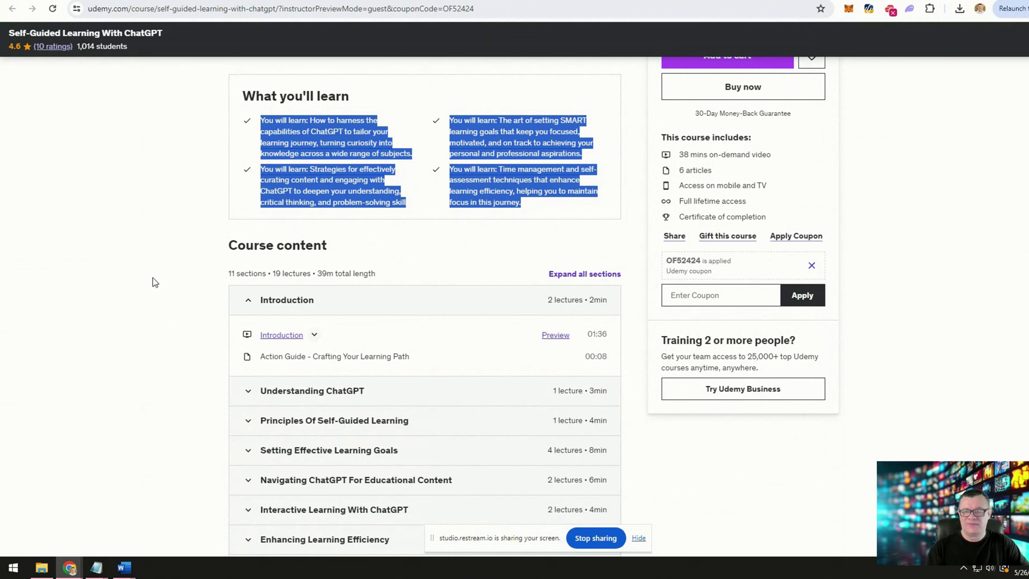
{"action": "scroll", "coordinate": [155, 283], "scroll_direction": "down", "scroll_amount": 8}
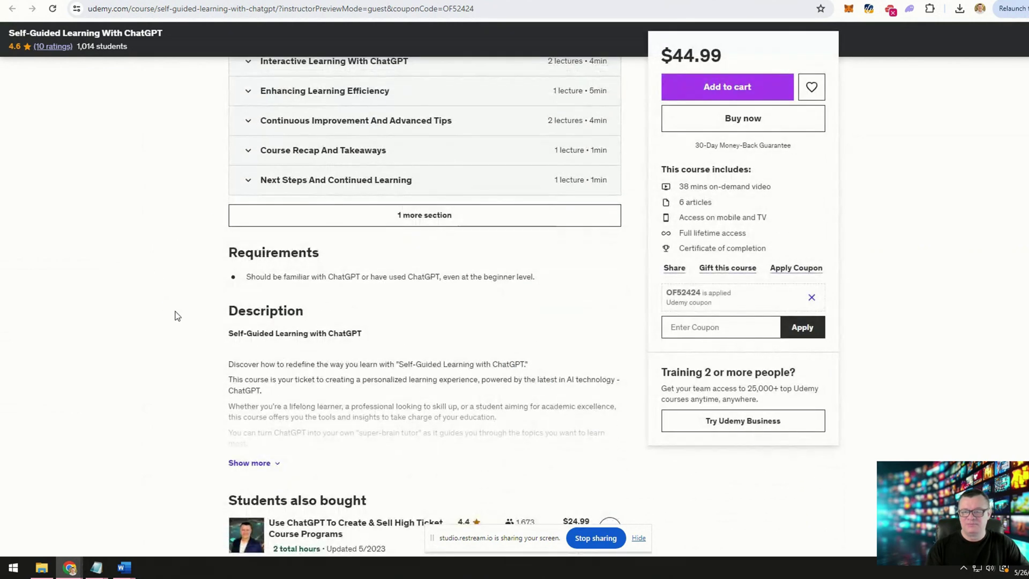
{"action": "left_click", "coordinate": [267, 464]}
{"action": "scroll", "coordinate": [265, 455], "scroll_direction": "down", "scroll_amount": 5}
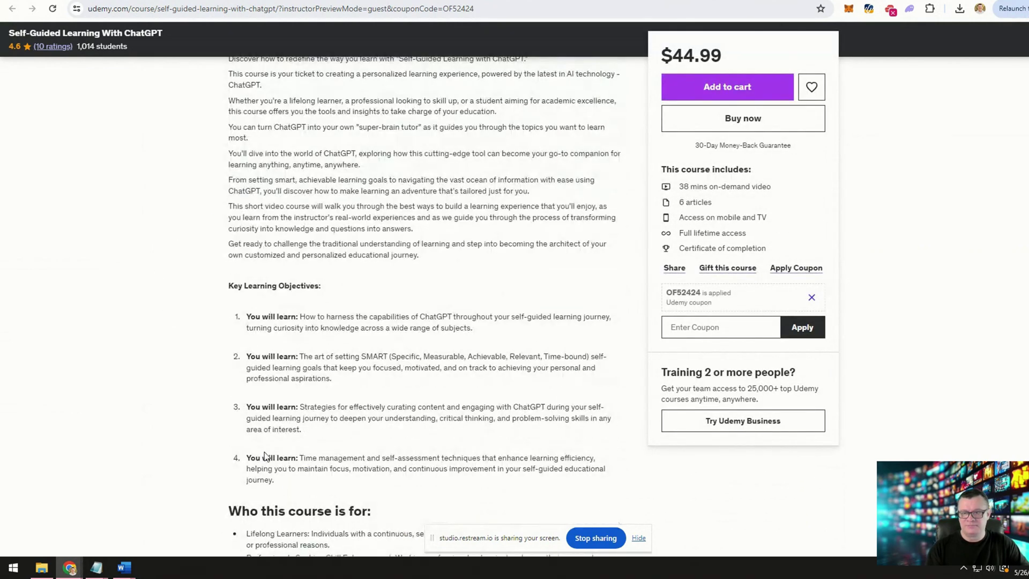
{"action": "scroll", "coordinate": [162, 340], "scroll_direction": "up", "scroll_amount": 3}
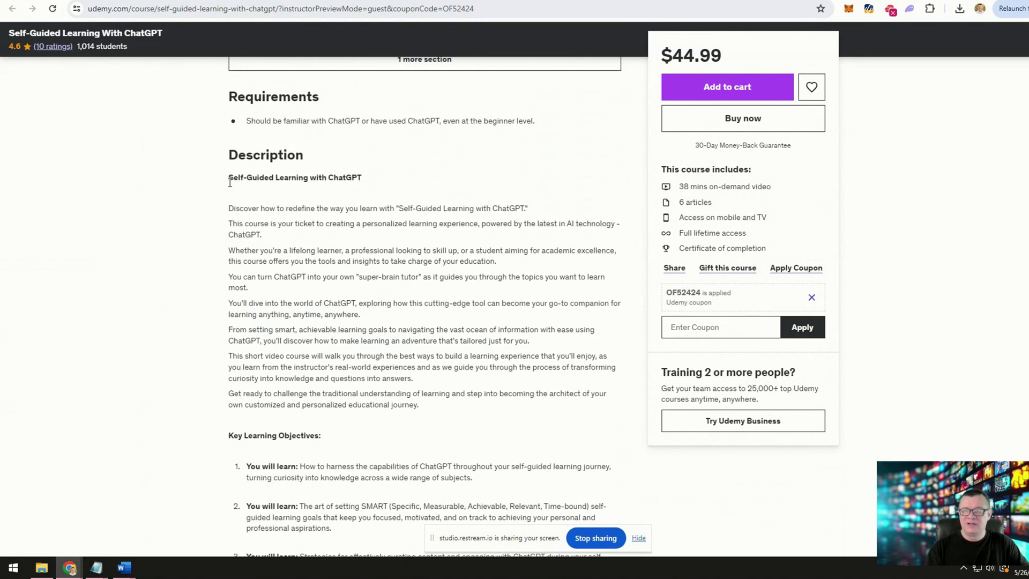
{"action": "left_click_drag", "start_coordinate": [230, 182], "coordinate": [366, 405]}
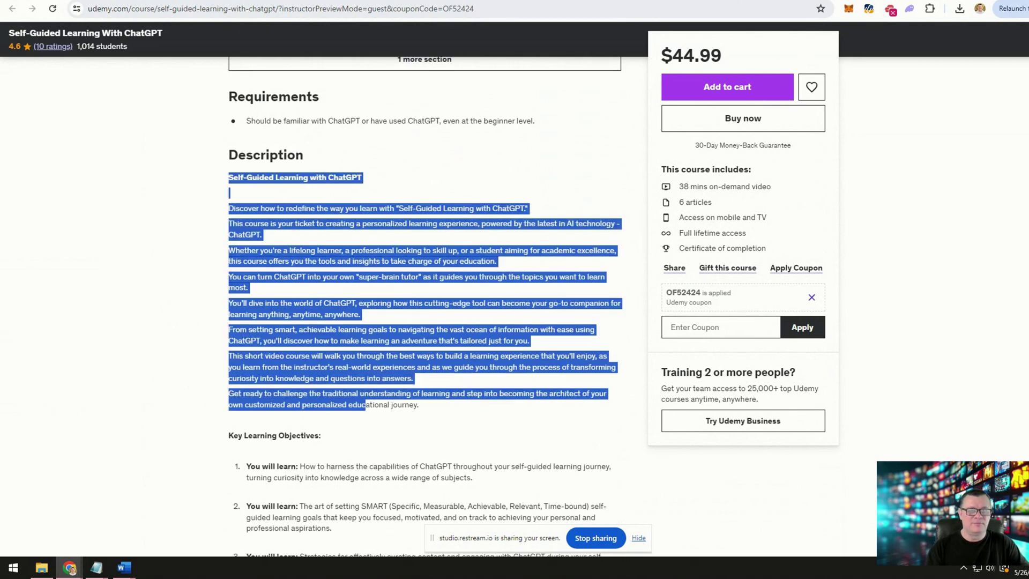
{"action": "key", "text": "ctrl+Tab"}
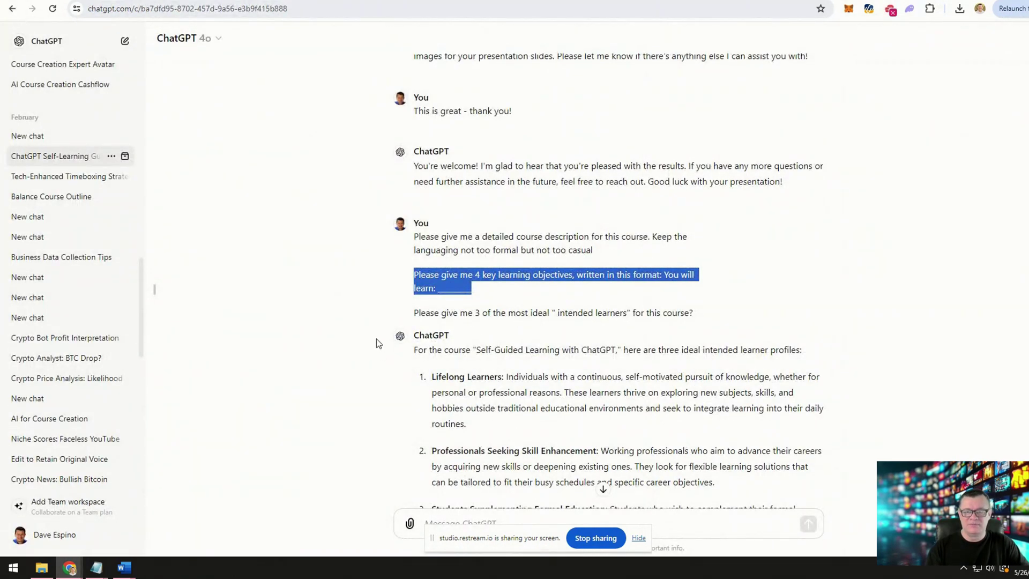
{"action": "scroll", "coordinate": [376, 338], "scroll_direction": "down", "scroll_amount": 10}
Highlight the description's middle paragraphs on Udemy, then return to the ChatGPT conversation.
{"action": "key", "text": "ctrl+shift+Tab"}
{"action": "left_click", "coordinate": [188, 362]}
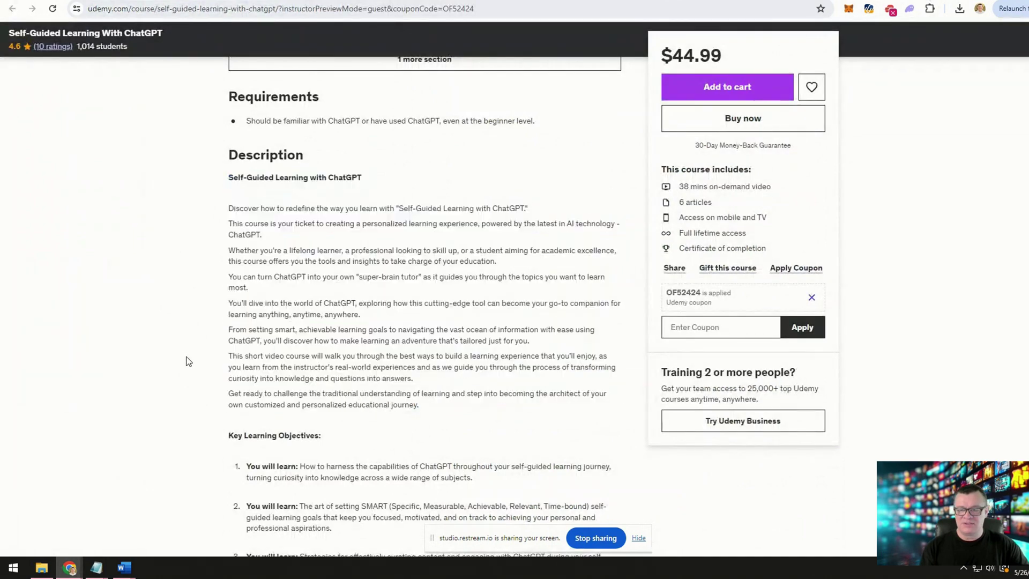
{"action": "scroll", "coordinate": [226, 415], "scroll_direction": "down", "scroll_amount": 3}
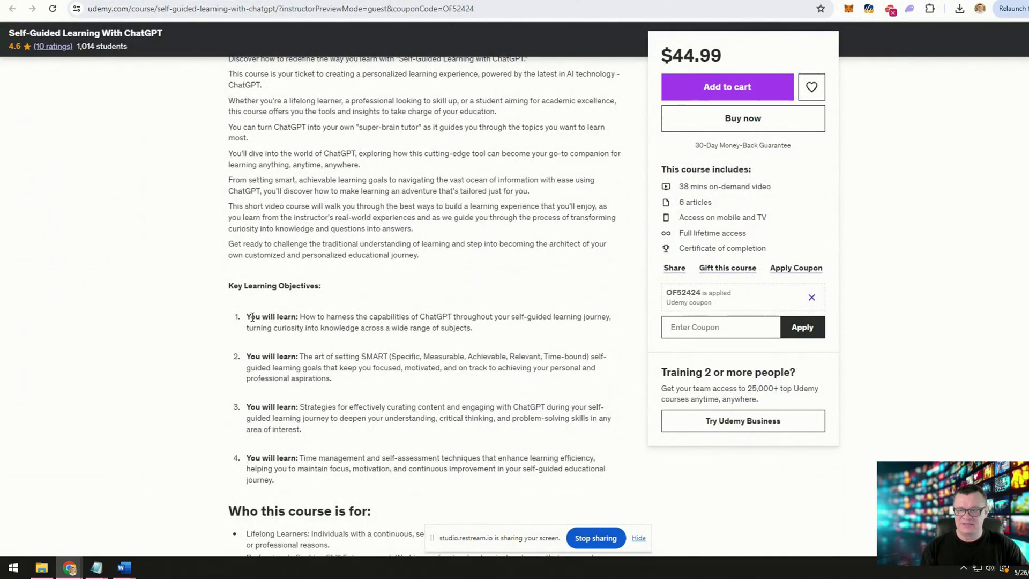
{"action": "left_click_drag", "start_coordinate": [253, 326], "coordinate": [220, 423]}
{"action": "scroll", "coordinate": [198, 367], "scroll_direction": "down", "scroll_amount": 3}
{"action": "scroll", "coordinate": [264, 311], "scroll_direction": "up", "scroll_amount": 6}
{"action": "left_click_drag", "start_coordinate": [240, 251], "coordinate": [364, 356]}
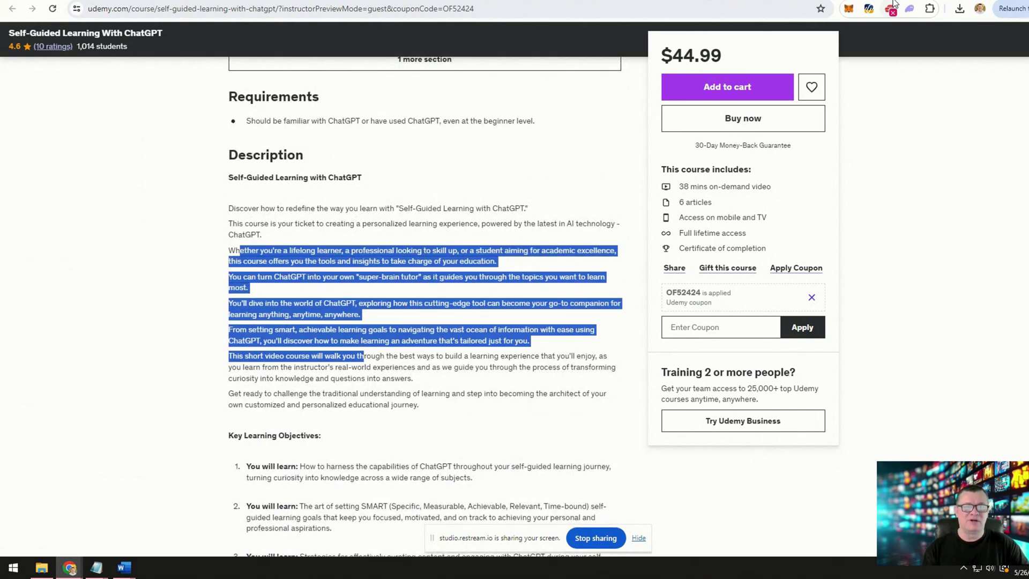
{"action": "key", "text": "ctrl+Tab"}
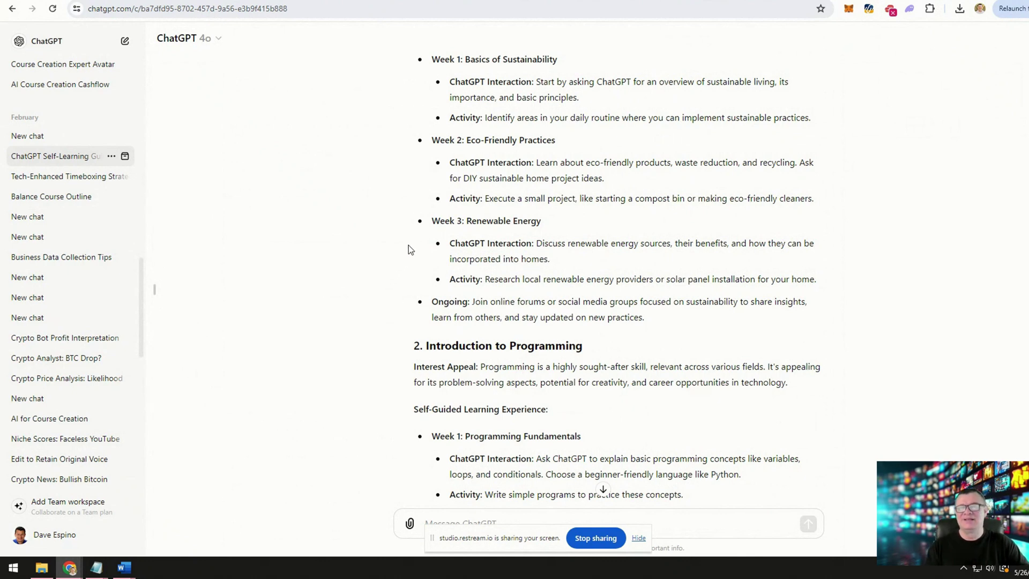
{"action": "scroll", "coordinate": [383, 263], "scroll_direction": "down", "scroll_amount": 12}
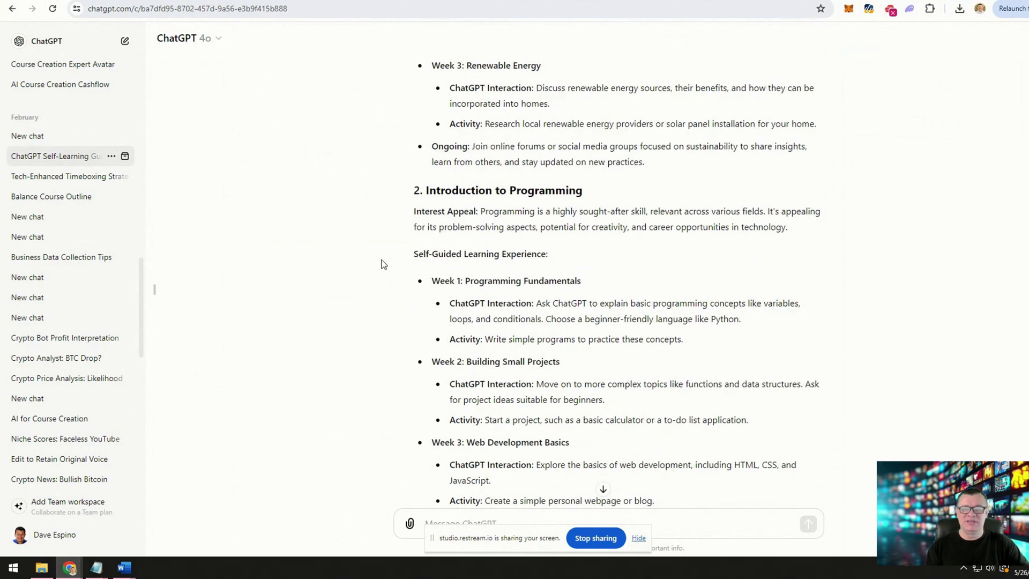